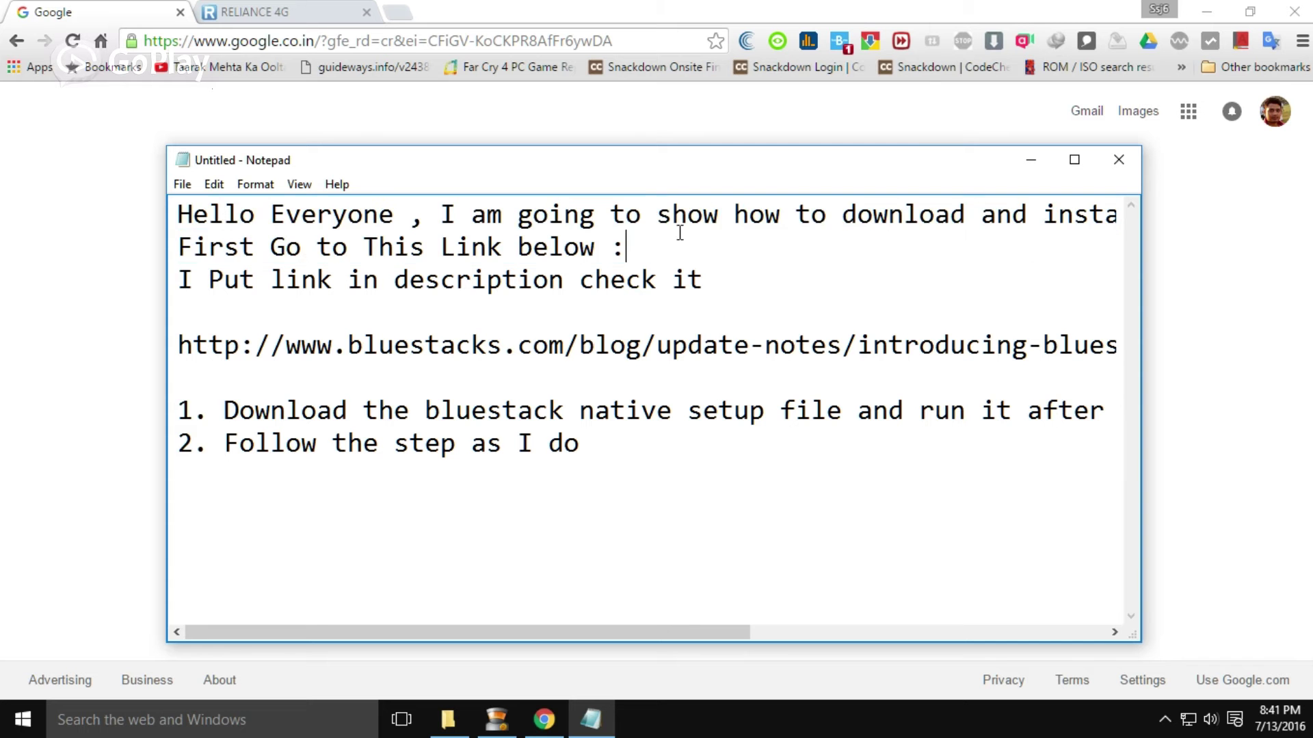
Select the bluestacks.com blog link in the Notepad tutorial notes and copy it.
left_click_drag(172, 212, 643, 259)
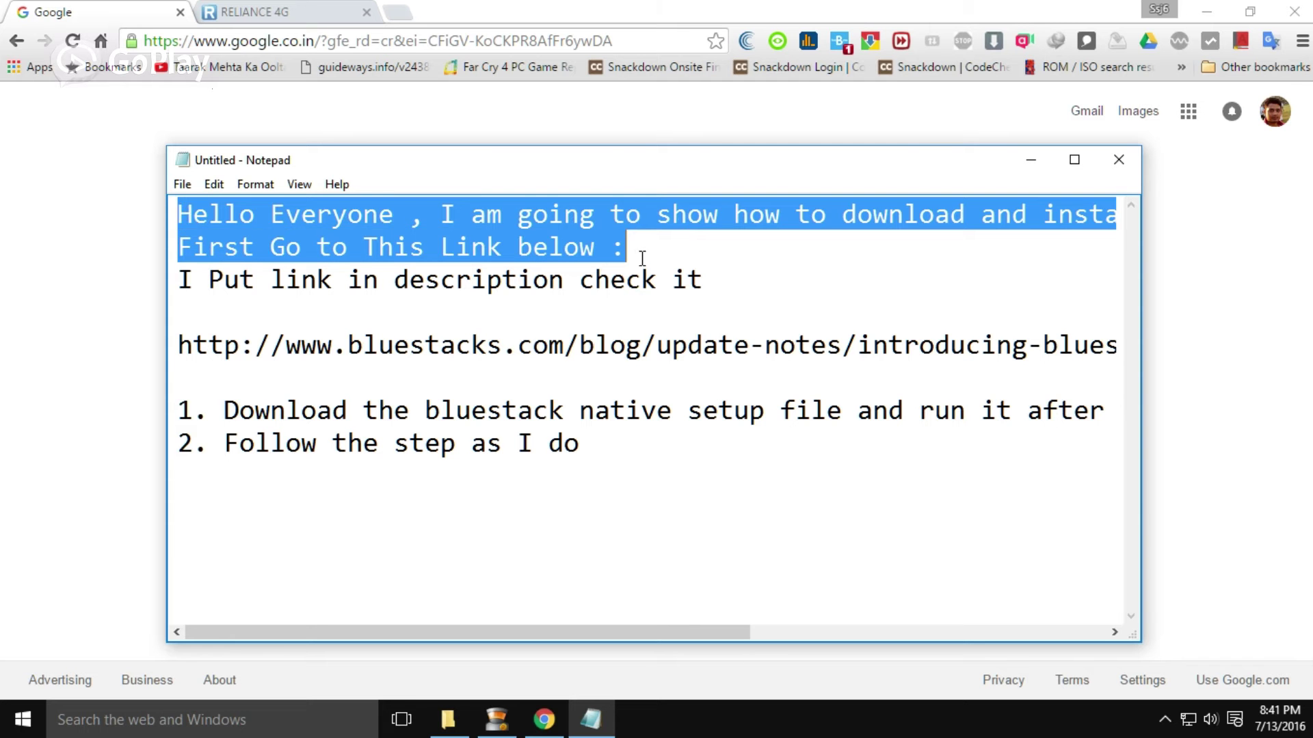
left_click(683, 243)
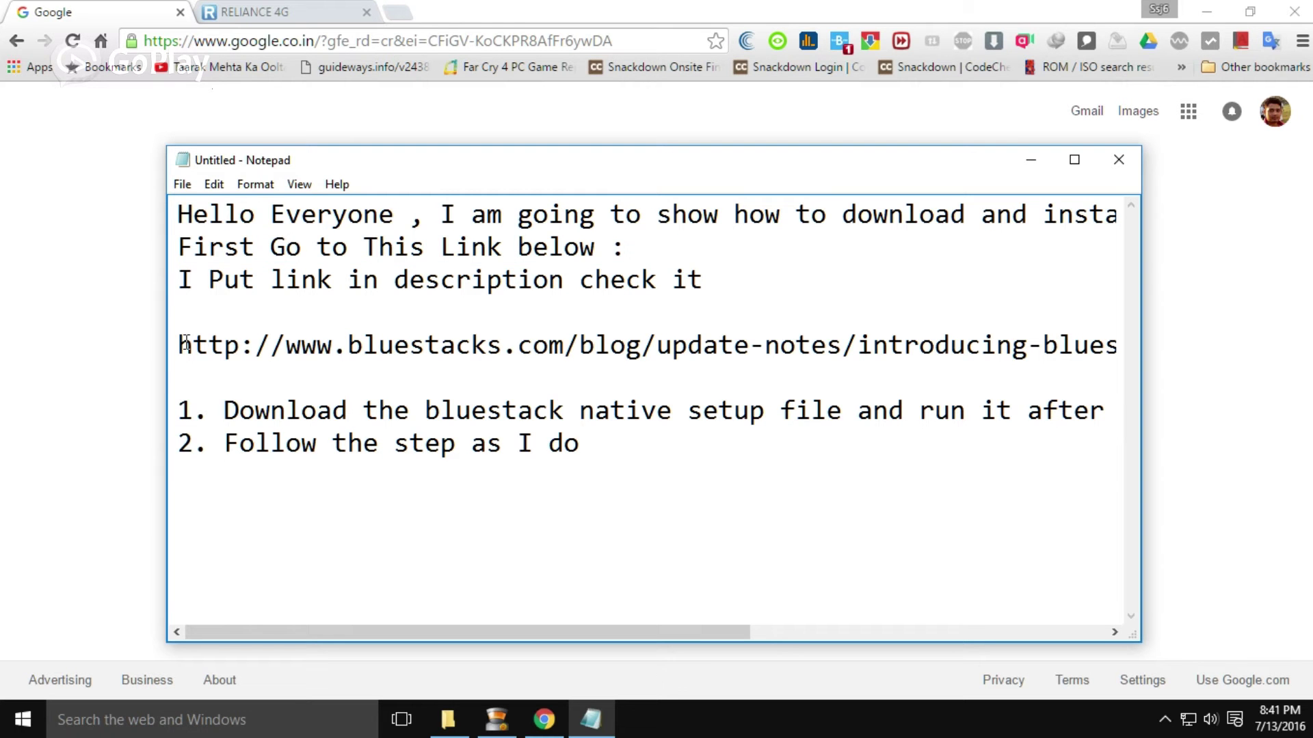
left_click_drag(176, 345, 1146, 349)
key("ctrl+c")
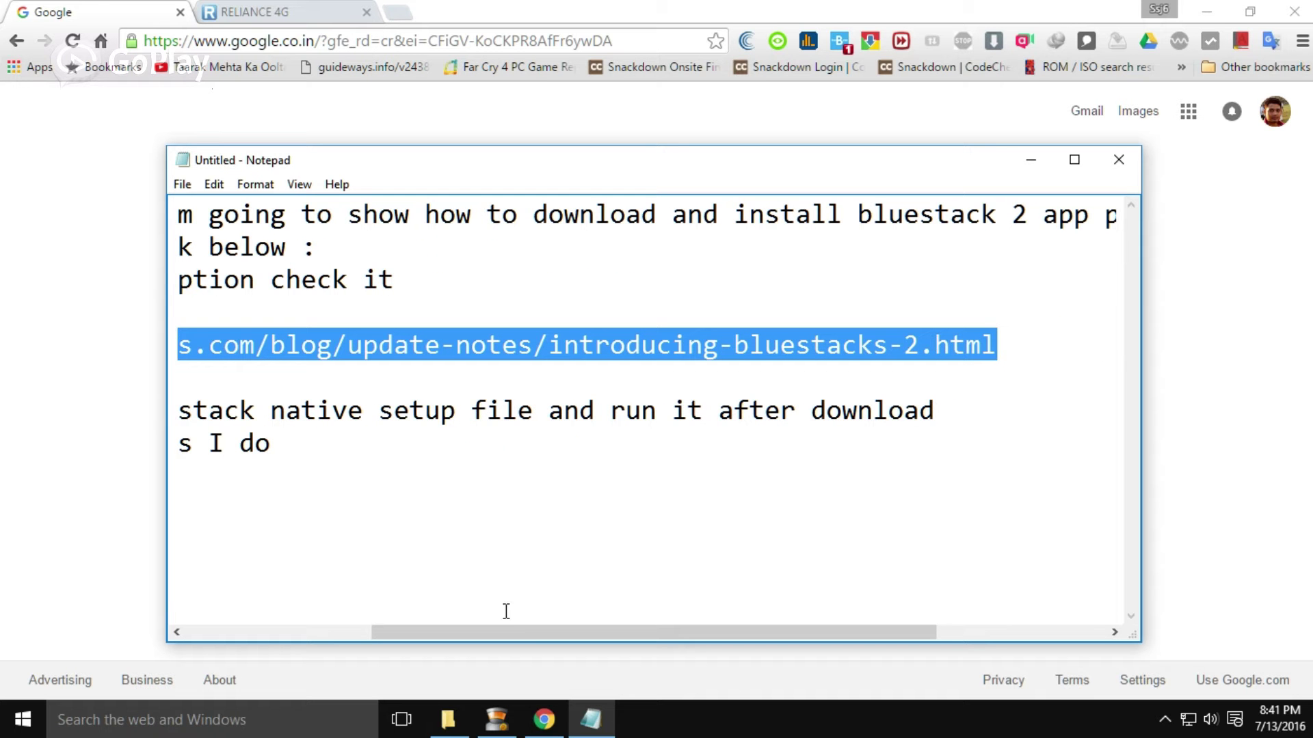
left_click_drag(518, 630, 82, 355)
Load the 'BlueStacks 2 – Play Bigger, Play More' blog post from the pasted link in Chrome.
left_click(86, 342)
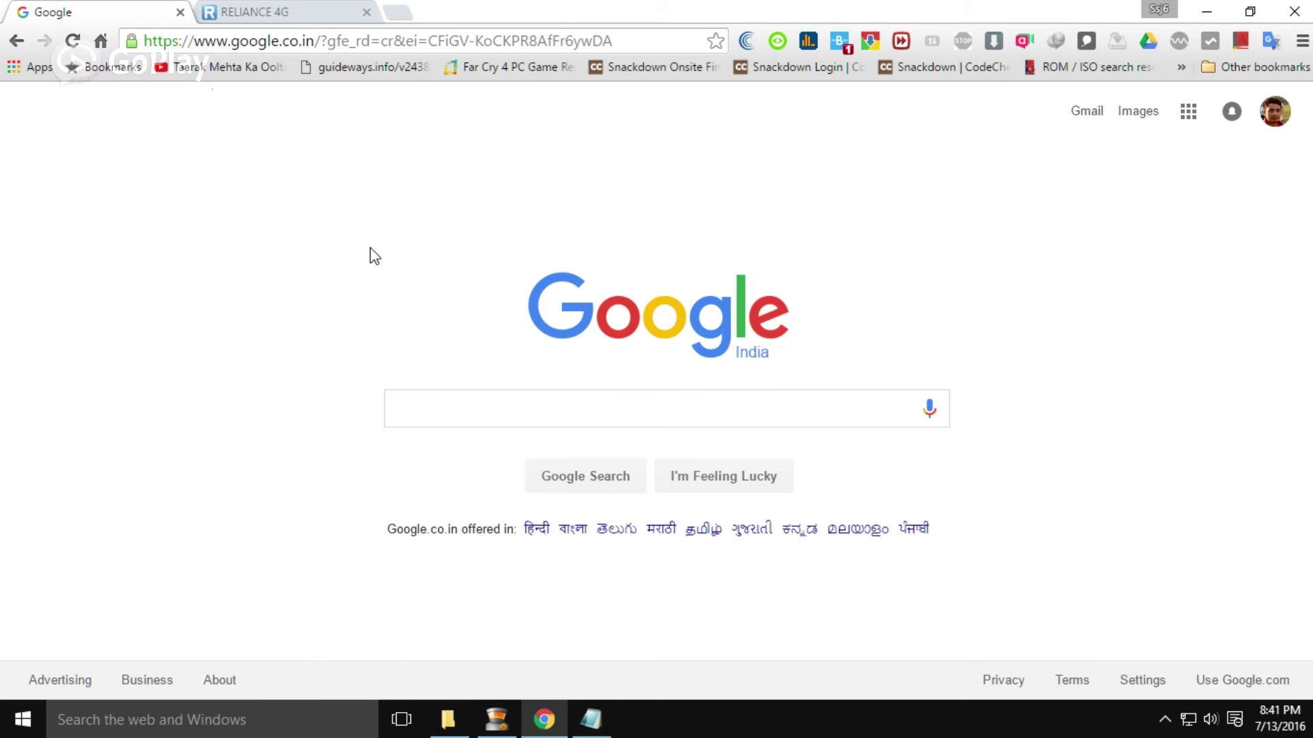
left_click(267, 40)
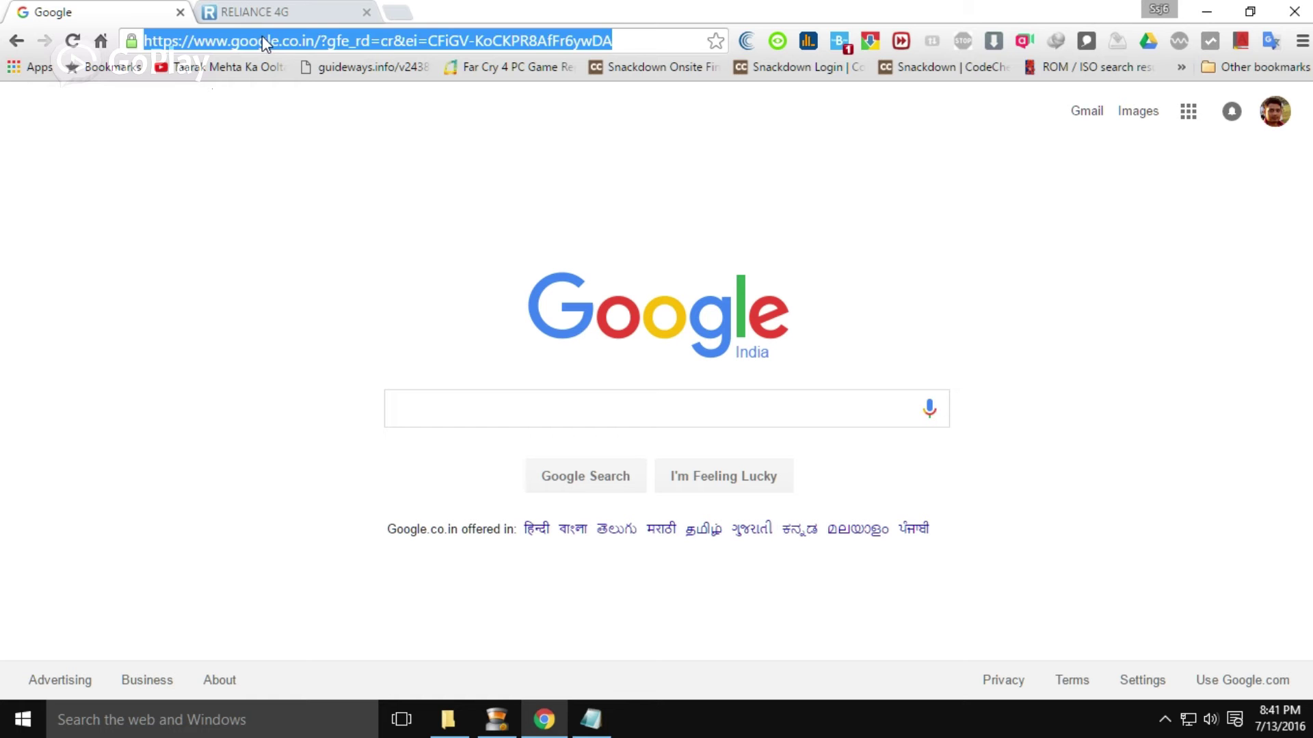
key("ctrl+v")
key("Return")
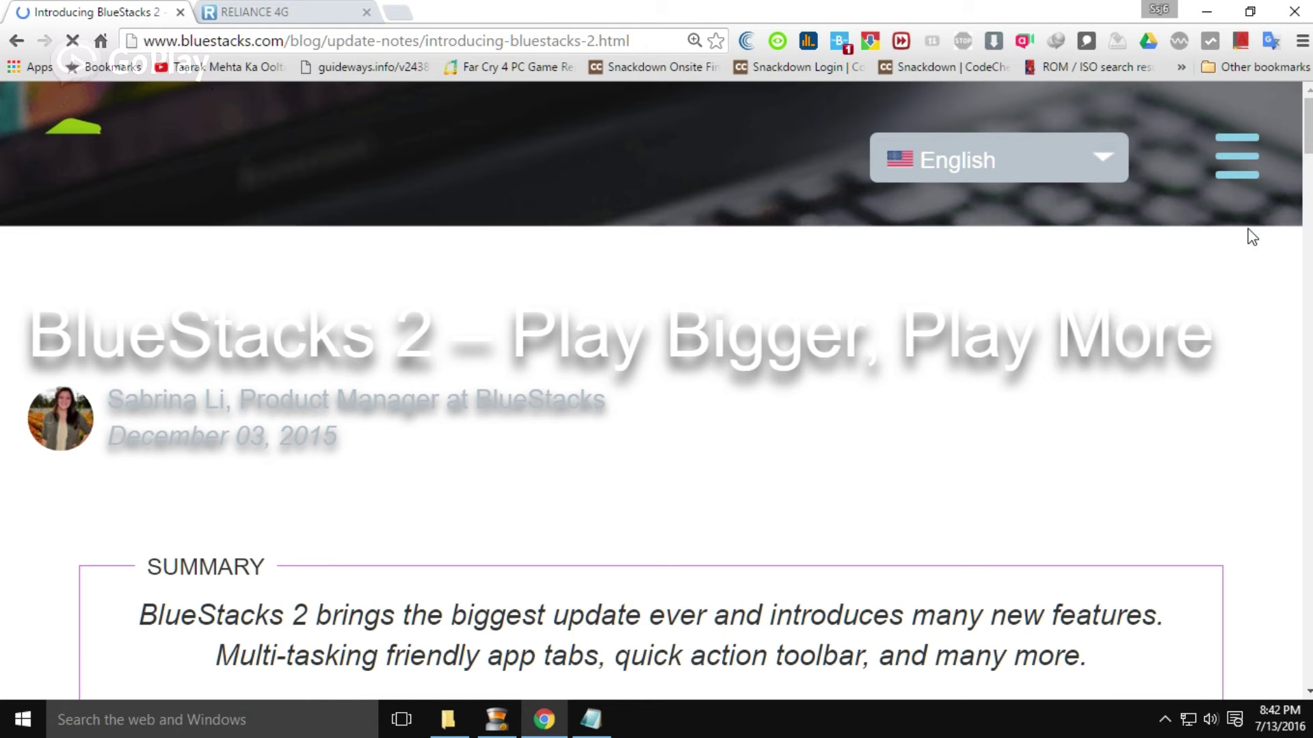
scroll(1286, 102, "down", 2)
Reduce Chrome's page zoom back to 100%.
left_click(1302, 42)
left_click(1180, 226)
left_click(1181, 227)
left_click(1181, 227)
left_click(1227, 486)
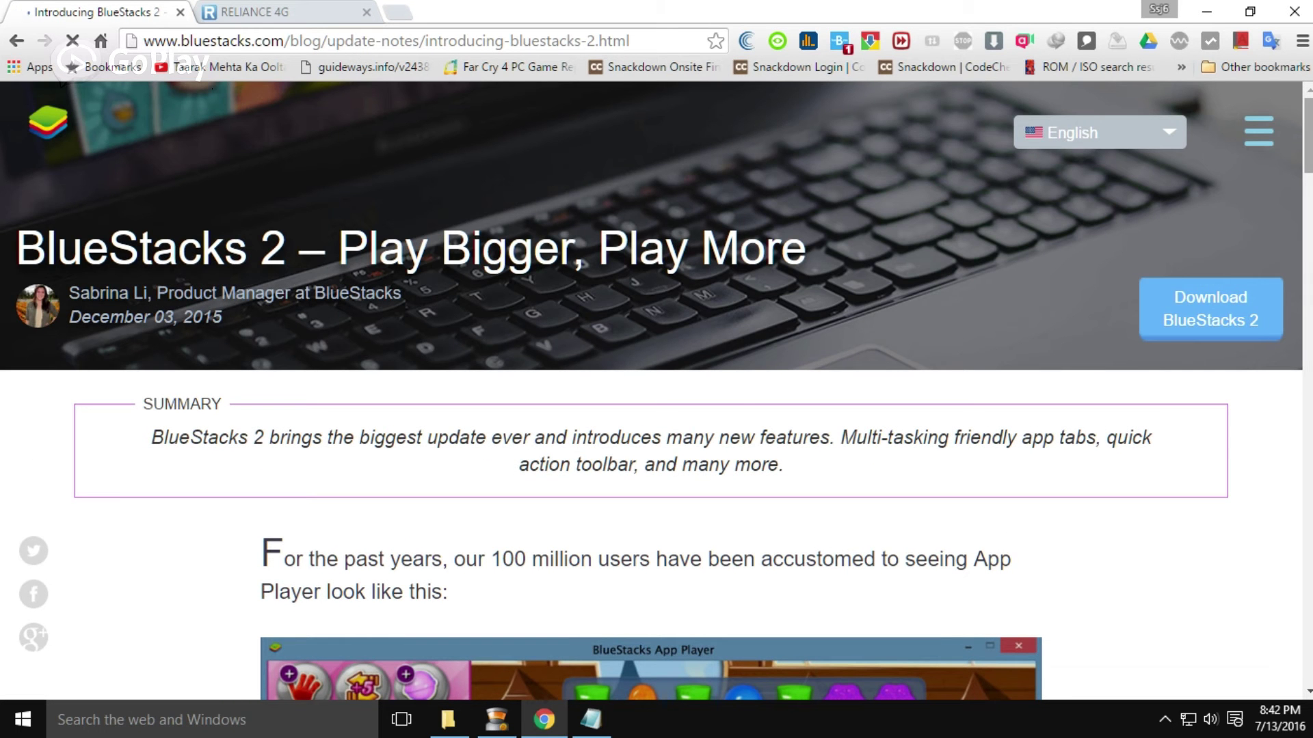
Scroll up and down through the BlueStacks 2 blog post to review its features.
scroll(657, 390, "down", 10)
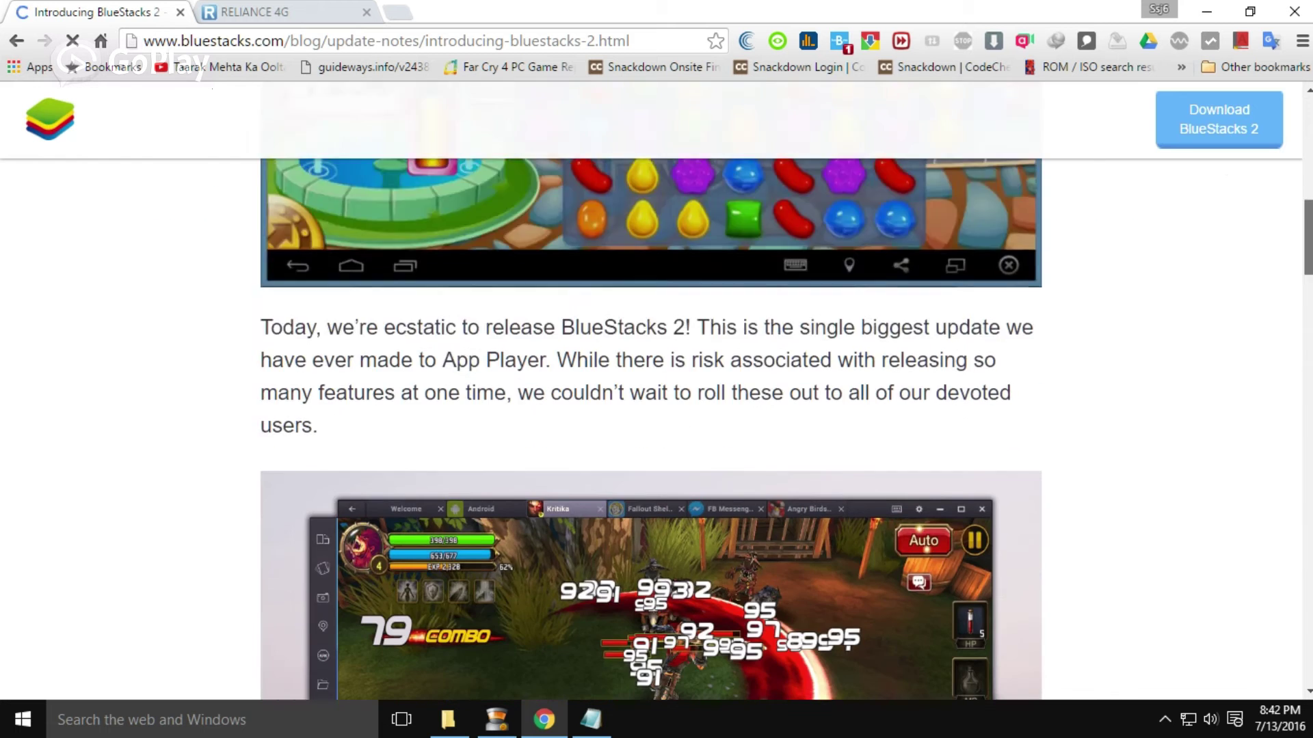
scroll(657, 390, "down", 8)
scroll(656, 389, "down", 7)
scroll(656, 389, "up", 5)
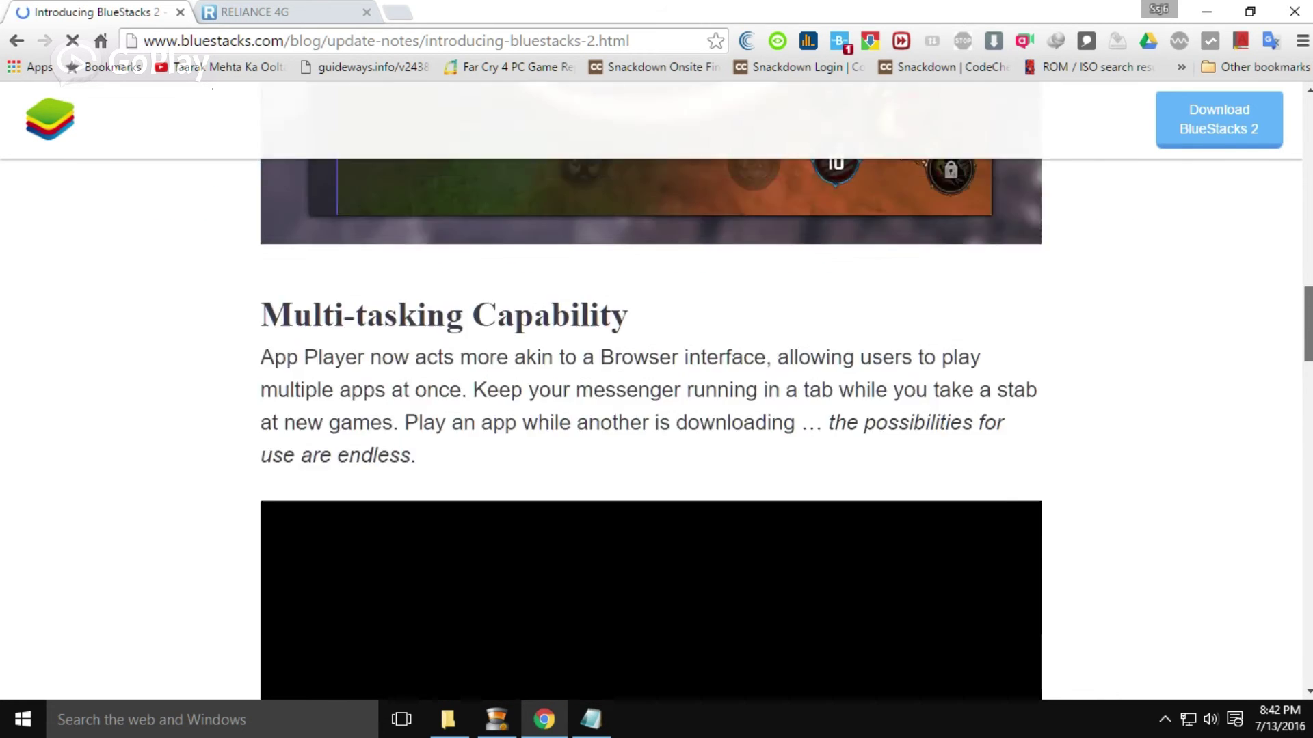
scroll(656, 390, "up", 7)
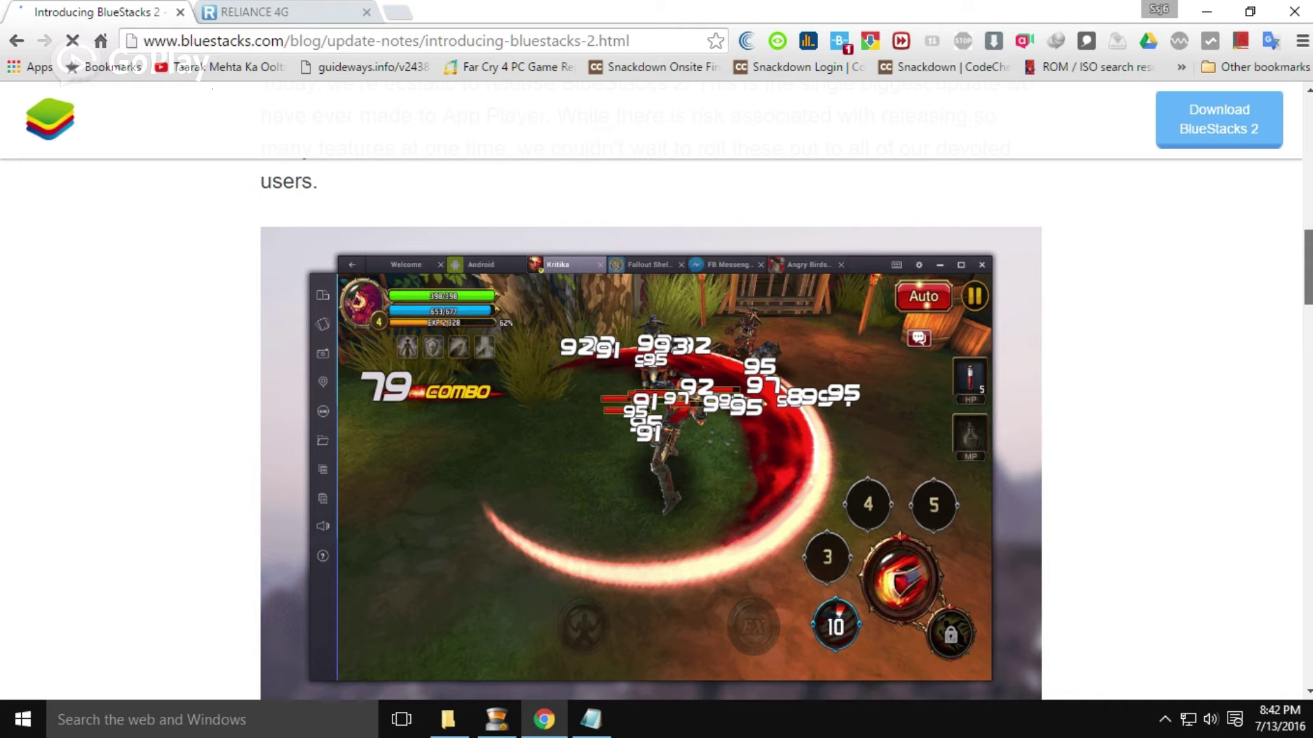
scroll(656, 390, "down", 4)
scroll(657, 390, "up", 4)
scroll(657, 390, "down", 14)
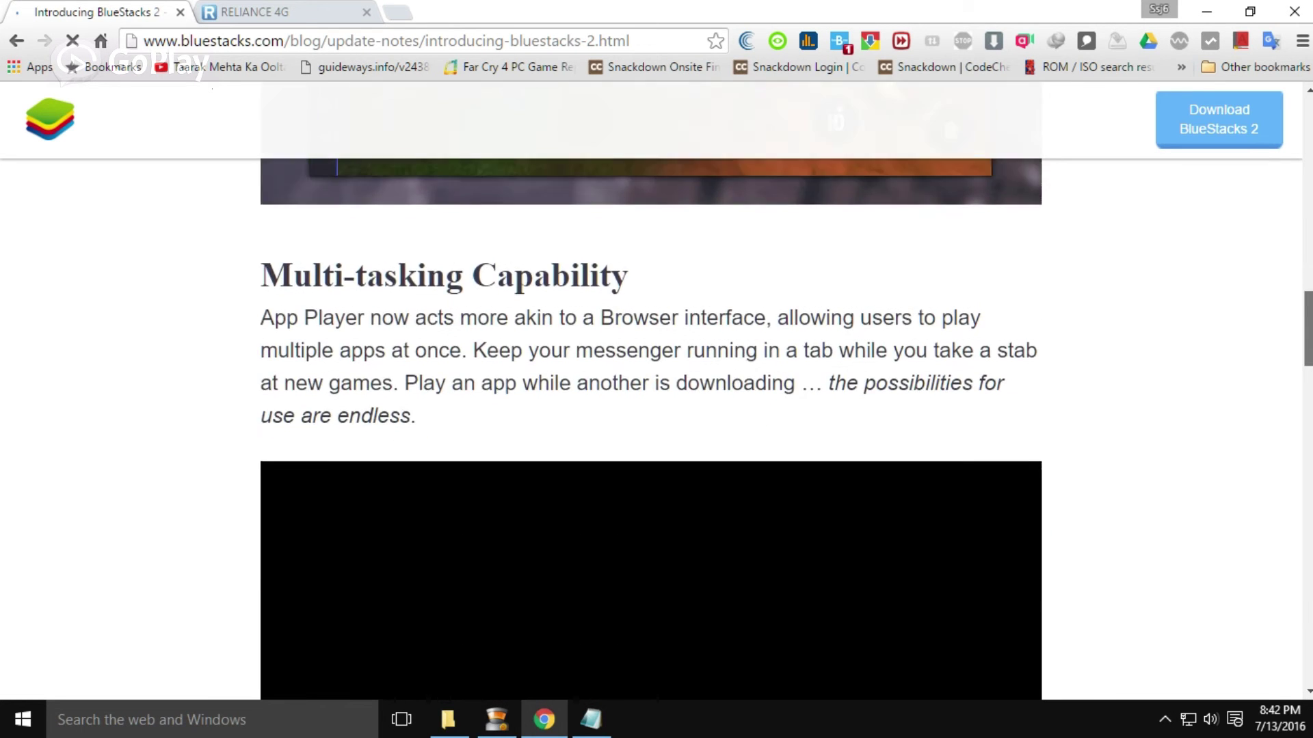
scroll(1271, 410, "down", 5)
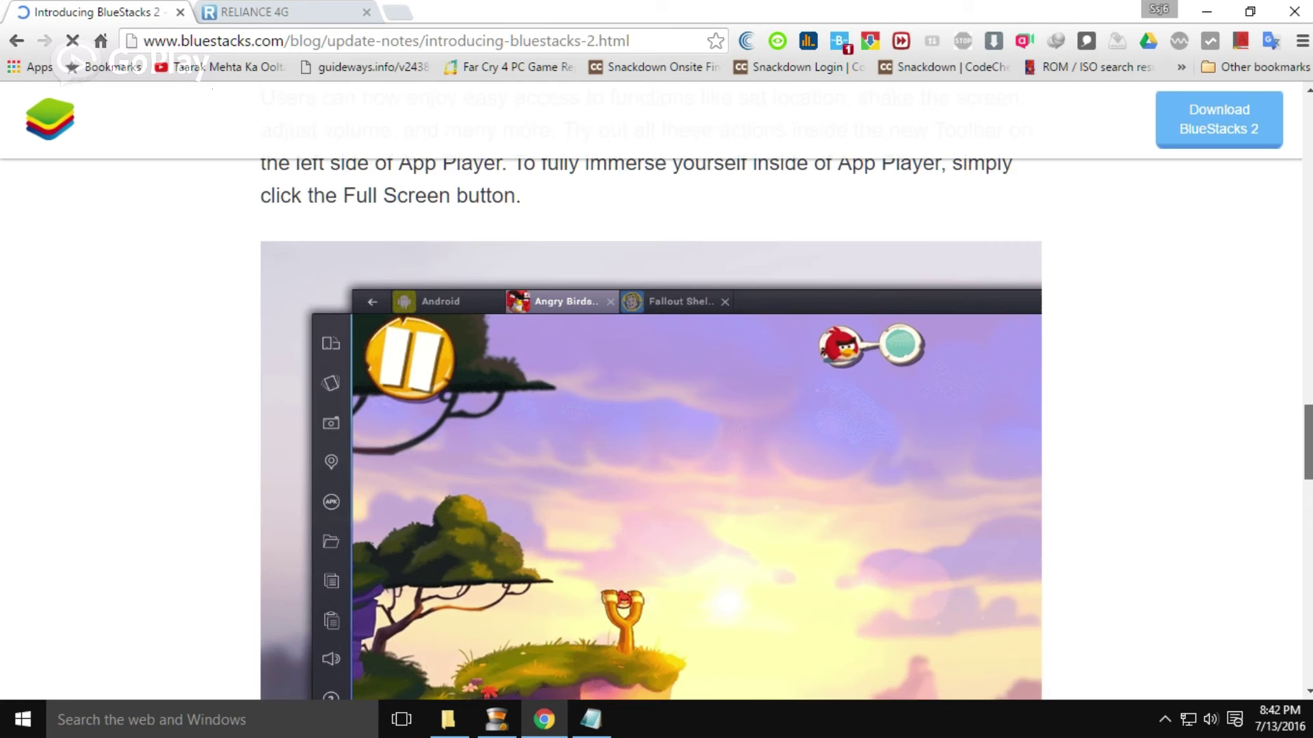
scroll(1278, 417, "down", 2)
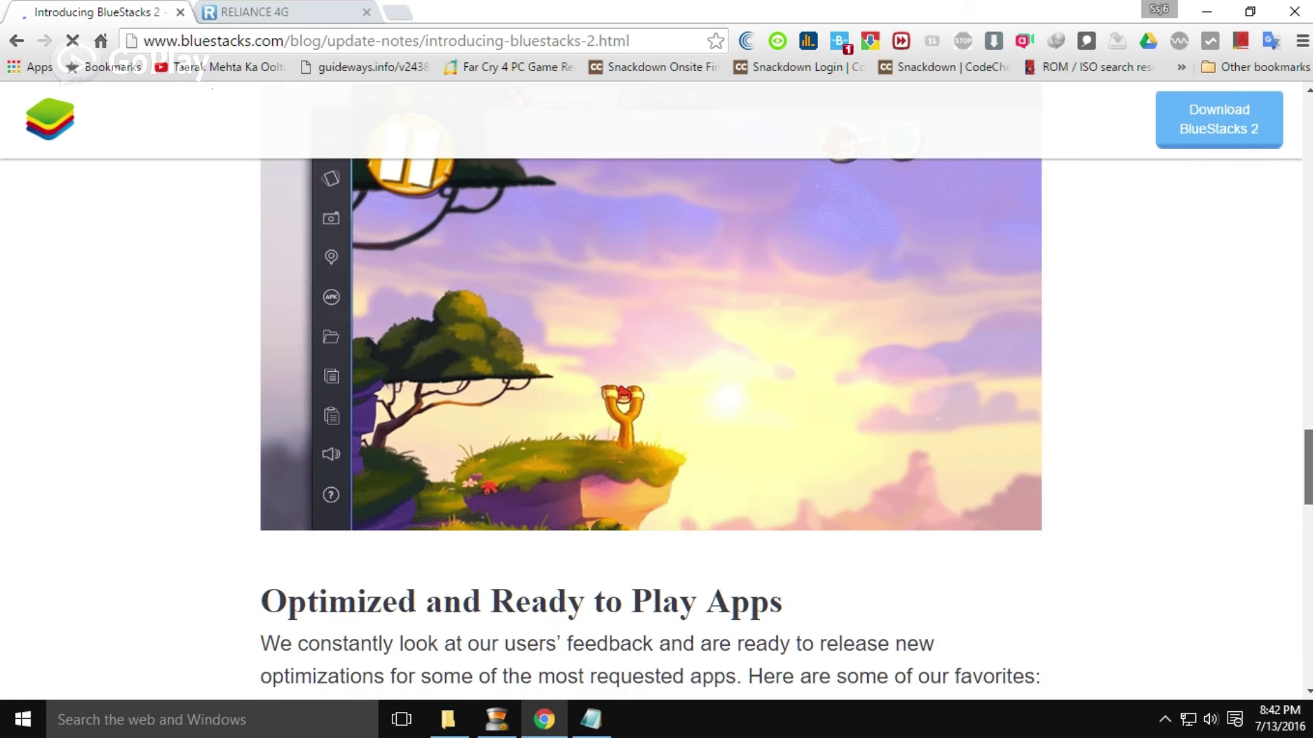
scroll(651, 424, "down", 5)
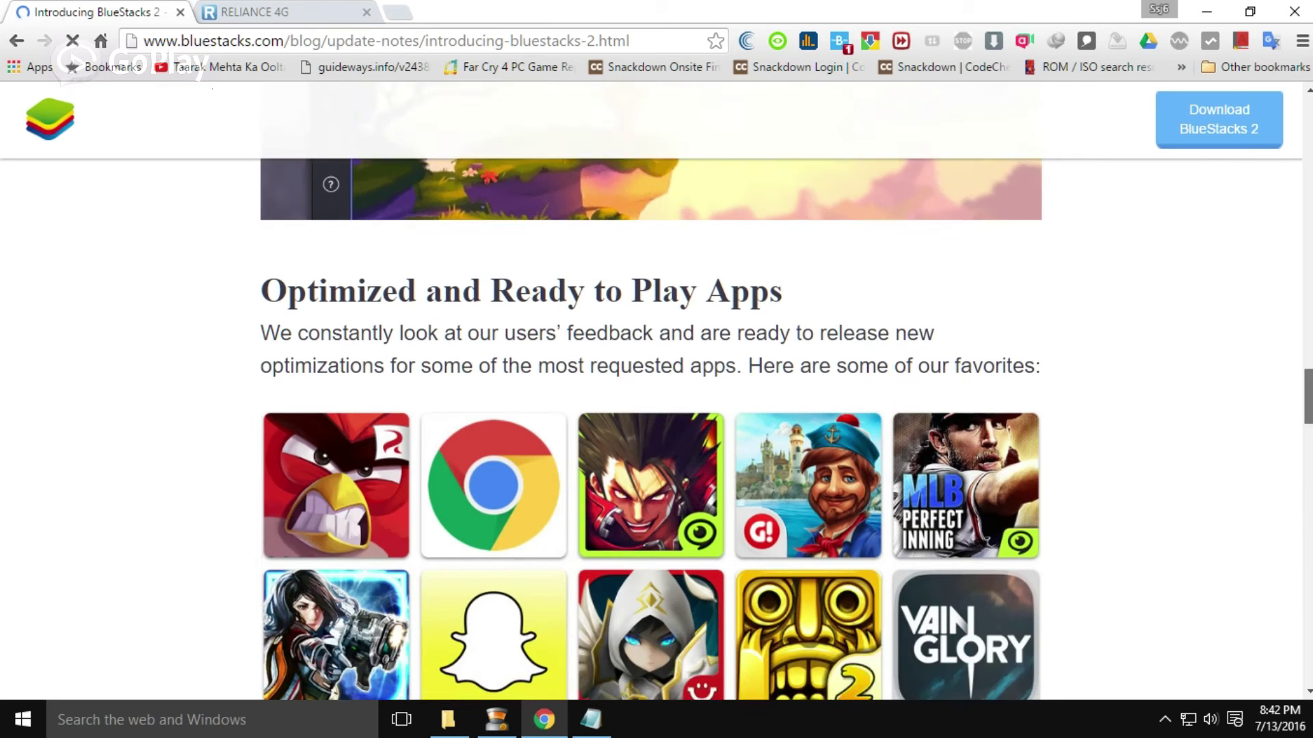
scroll(649, 390, "up", 10)
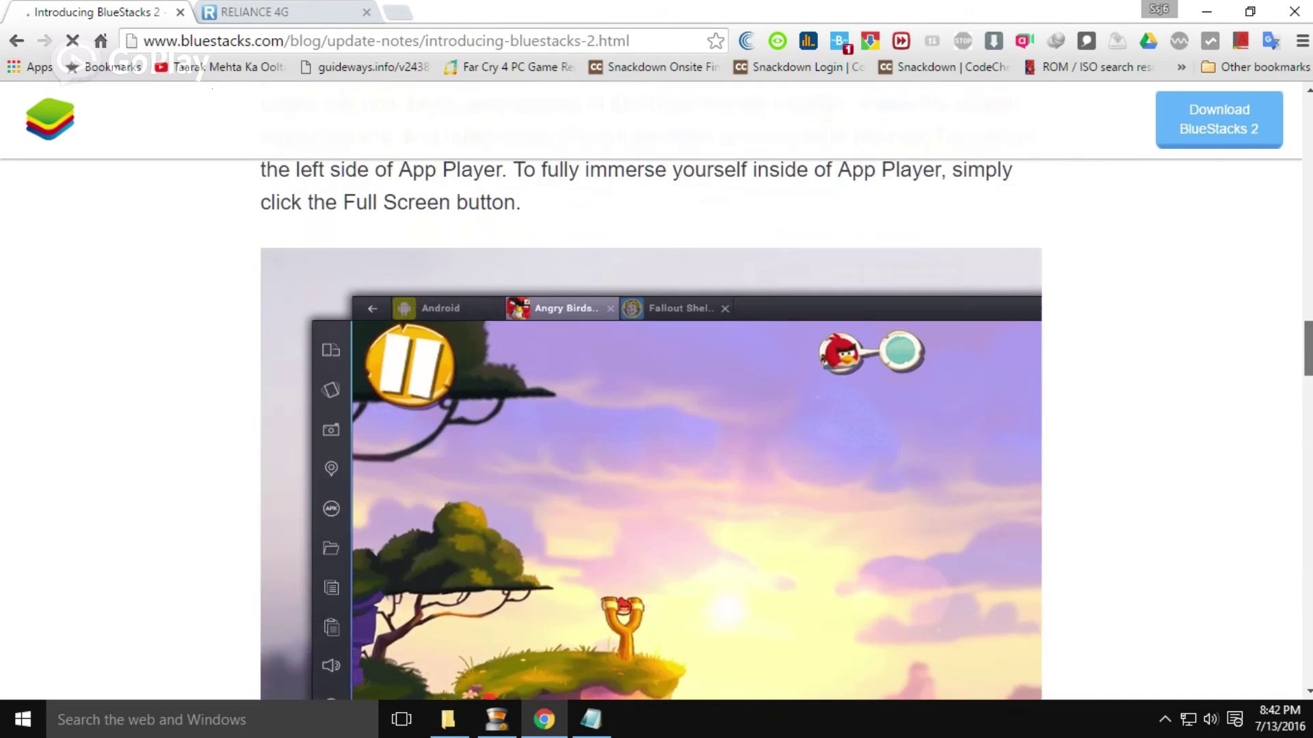
scroll(1297, 219, "up", 15)
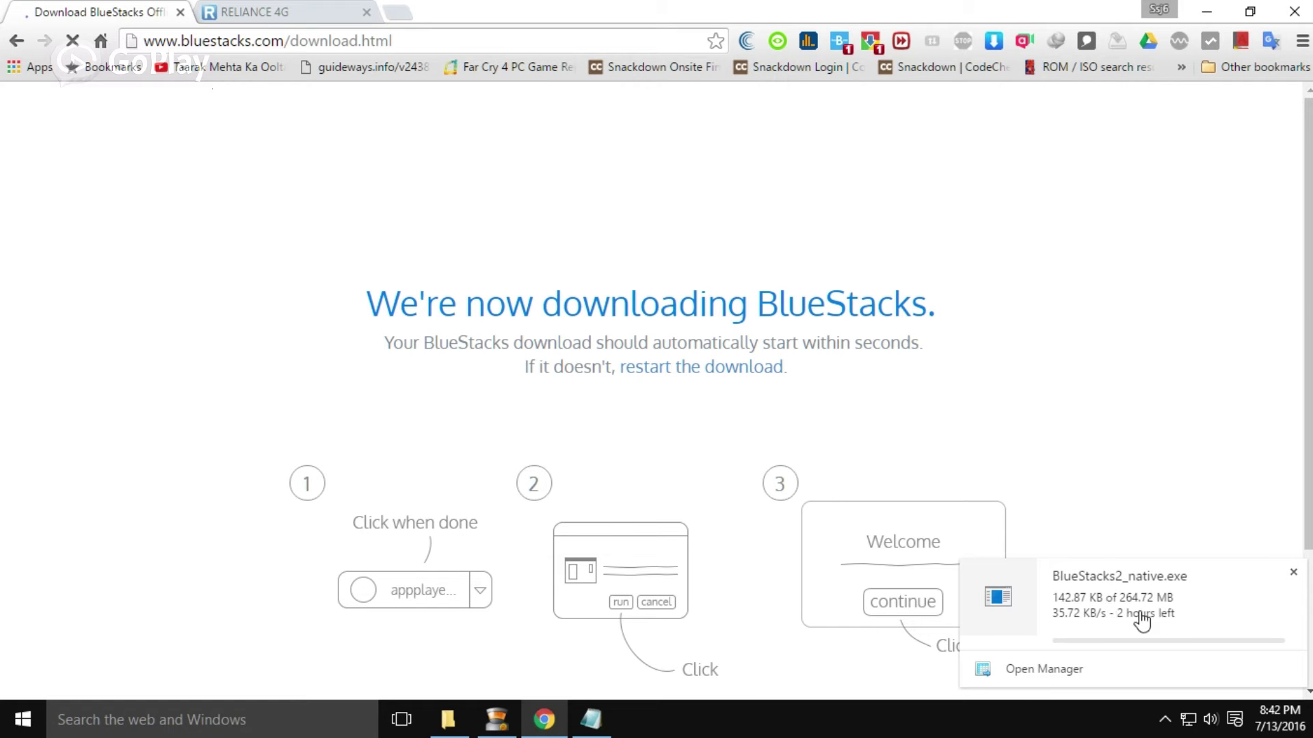
Remove the BlueStacks2_native.exe download in Chrono and delete its file.
left_click(1293, 572)
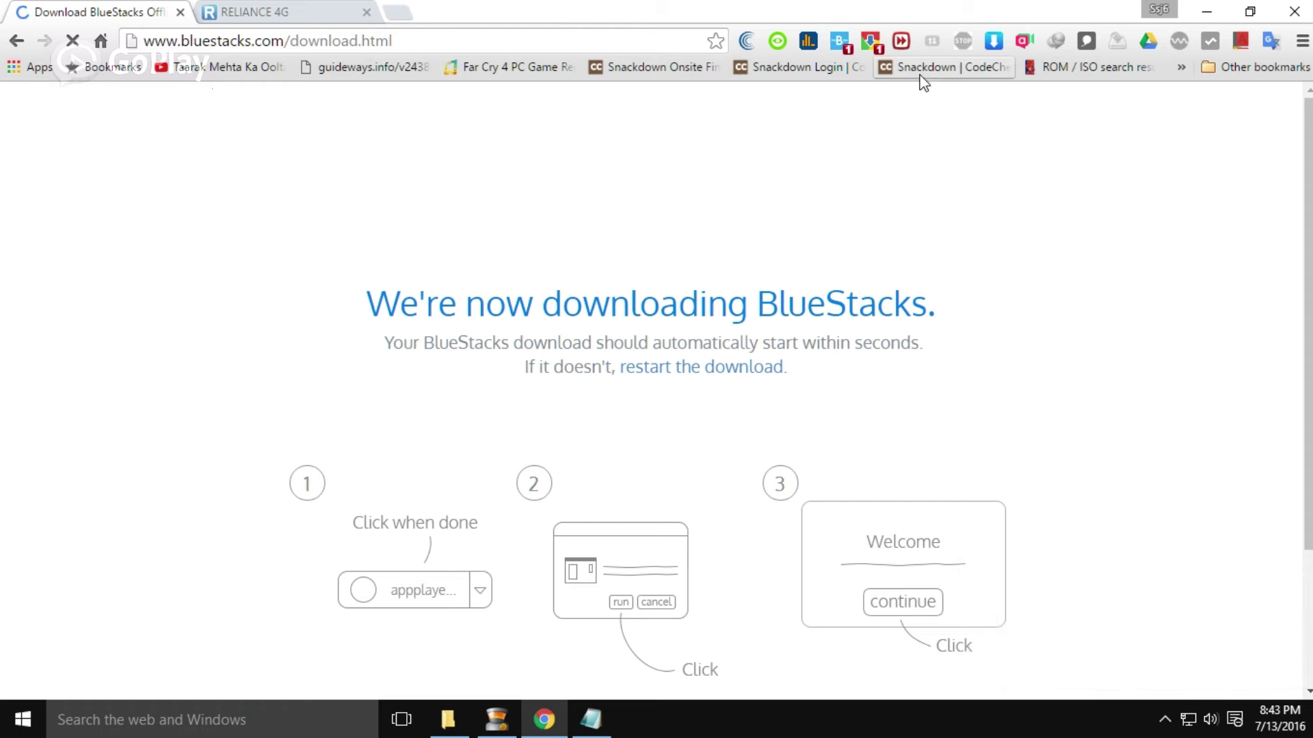
left_click(872, 41)
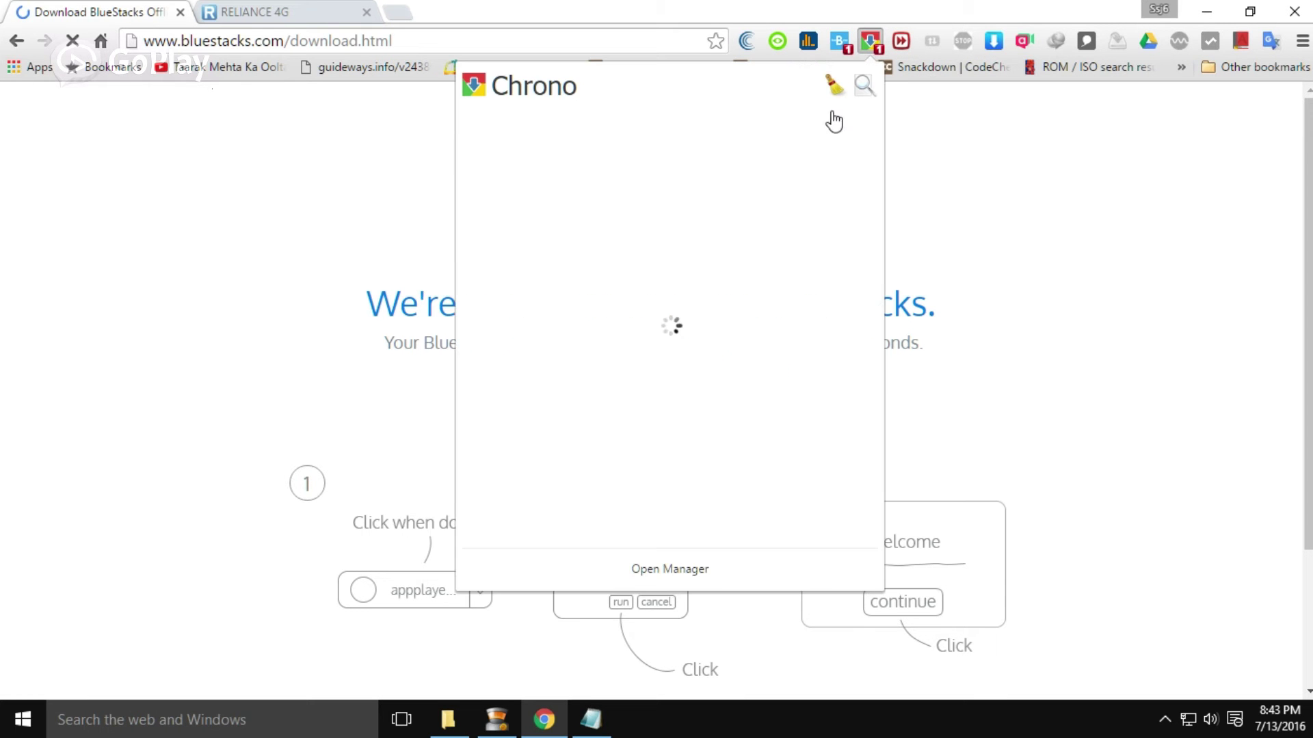
mouse_move(786, 147)
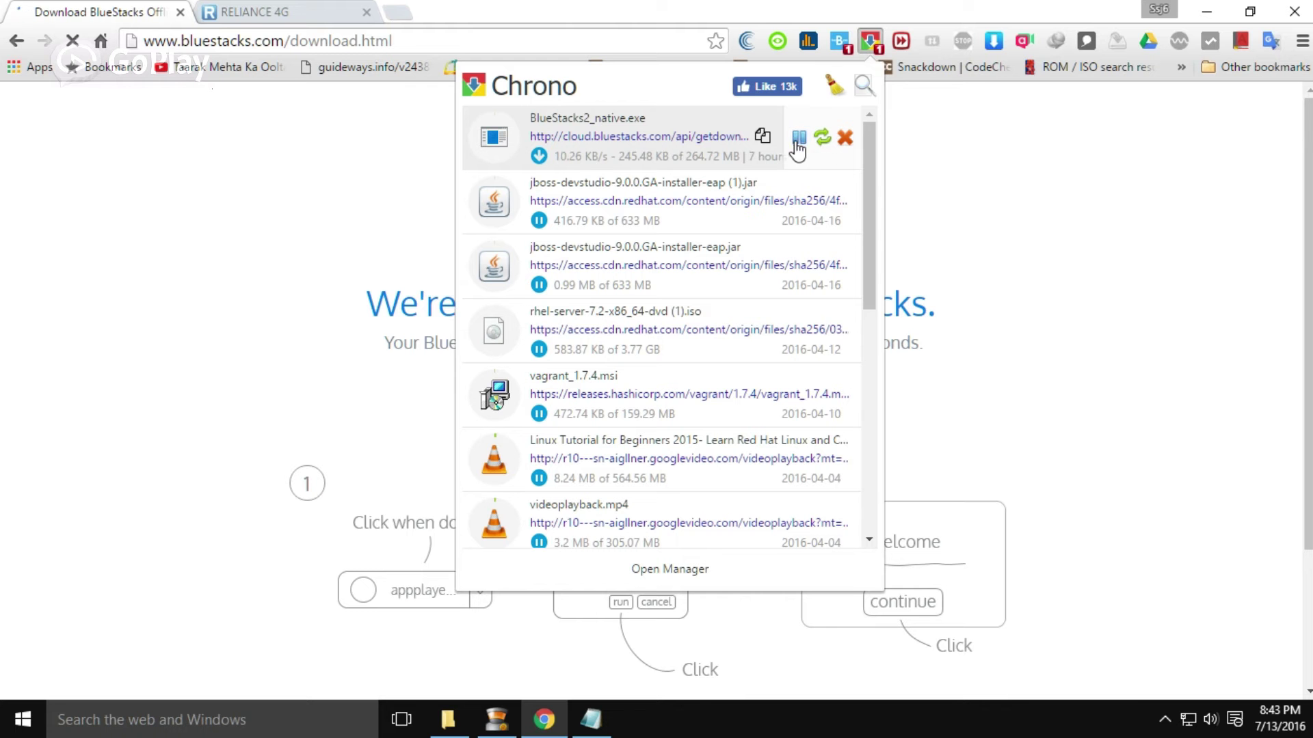
left_click(845, 138)
left_click(794, 205)
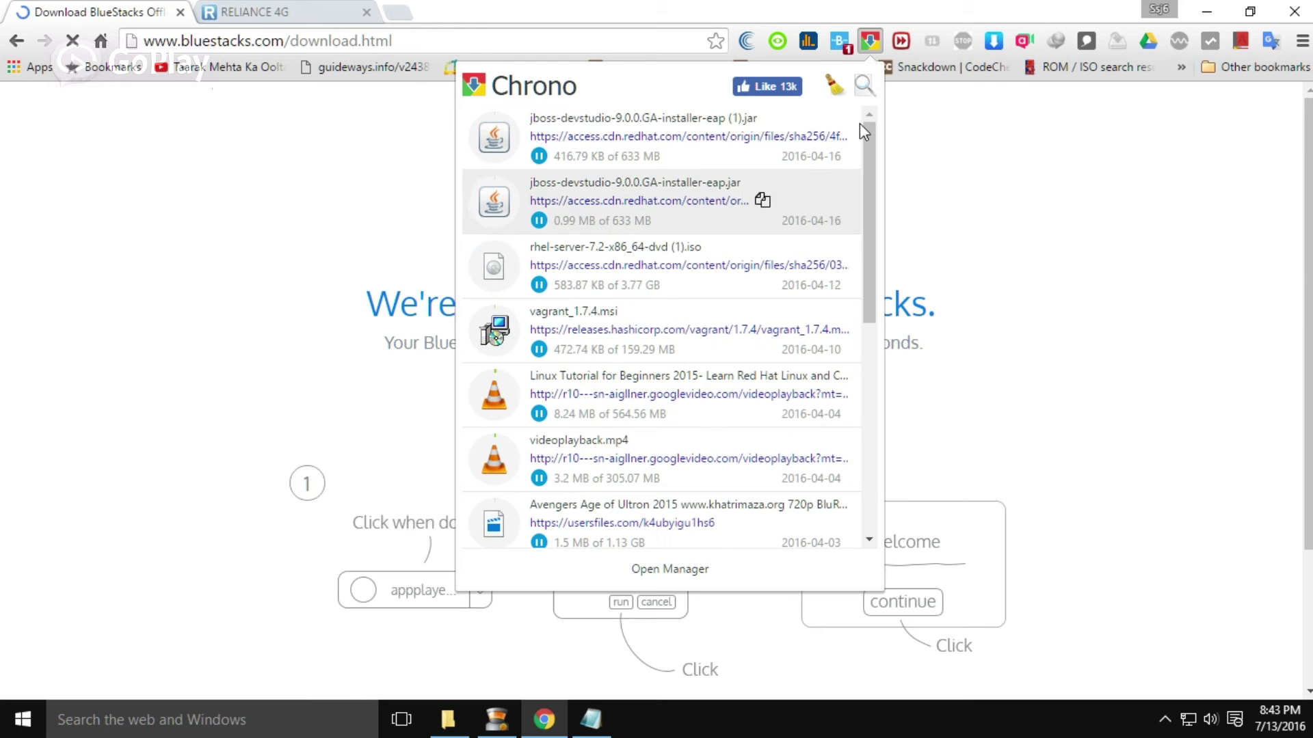
Close Chrono and minimise Chrome and Notepad to reveal the desktop.
left_click(865, 41)
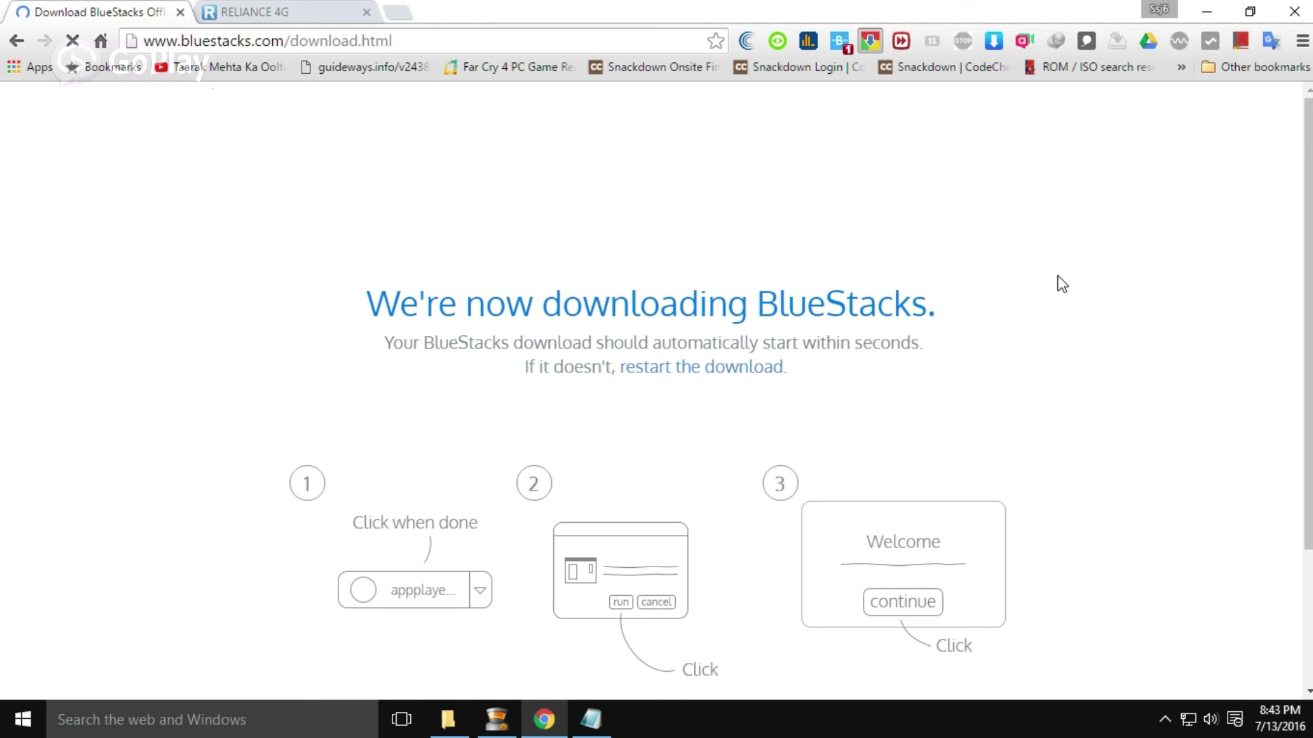
left_click(1205, 11)
left_click(1027, 149)
Move the BlueStacks2_native installer to the desktop centre, then review steps 1–2 in the notes.
left_click_drag(326, 632, 687, 335)
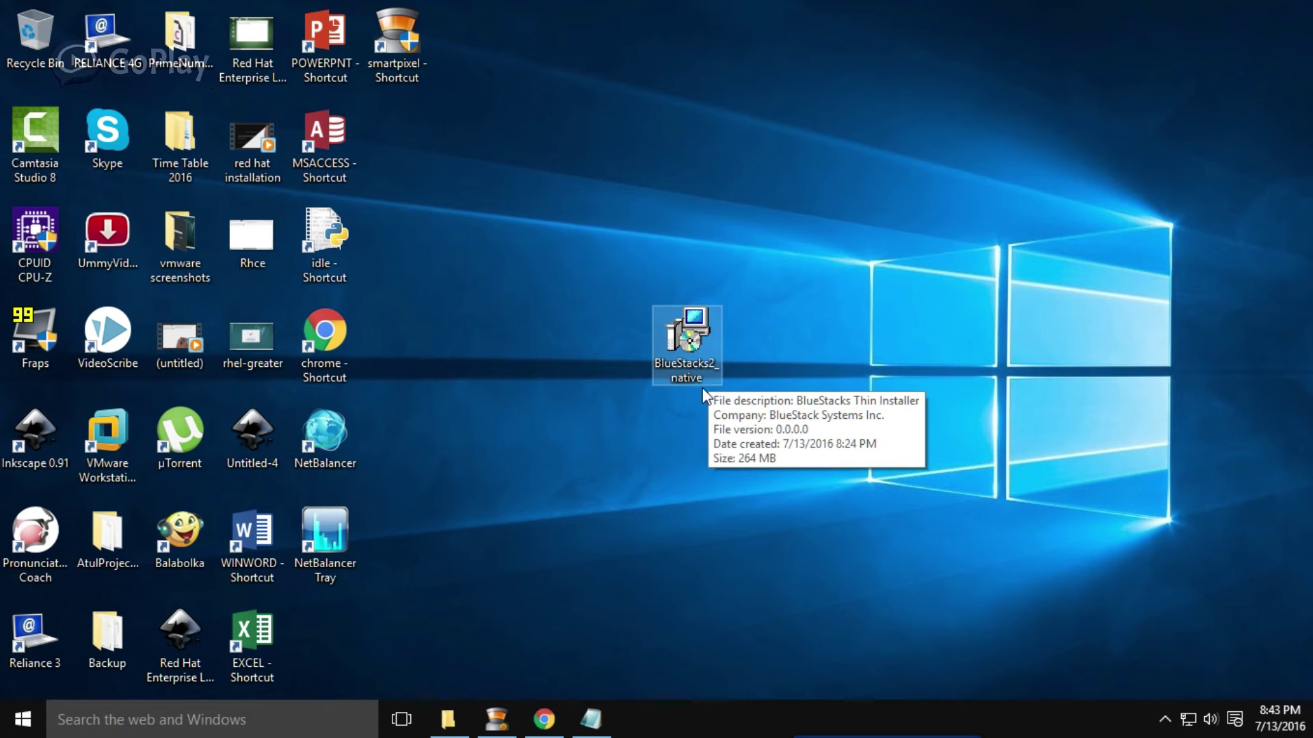
left_click(590, 719)
left_click(345, 474)
left_click_drag(233, 419, 1111, 406)
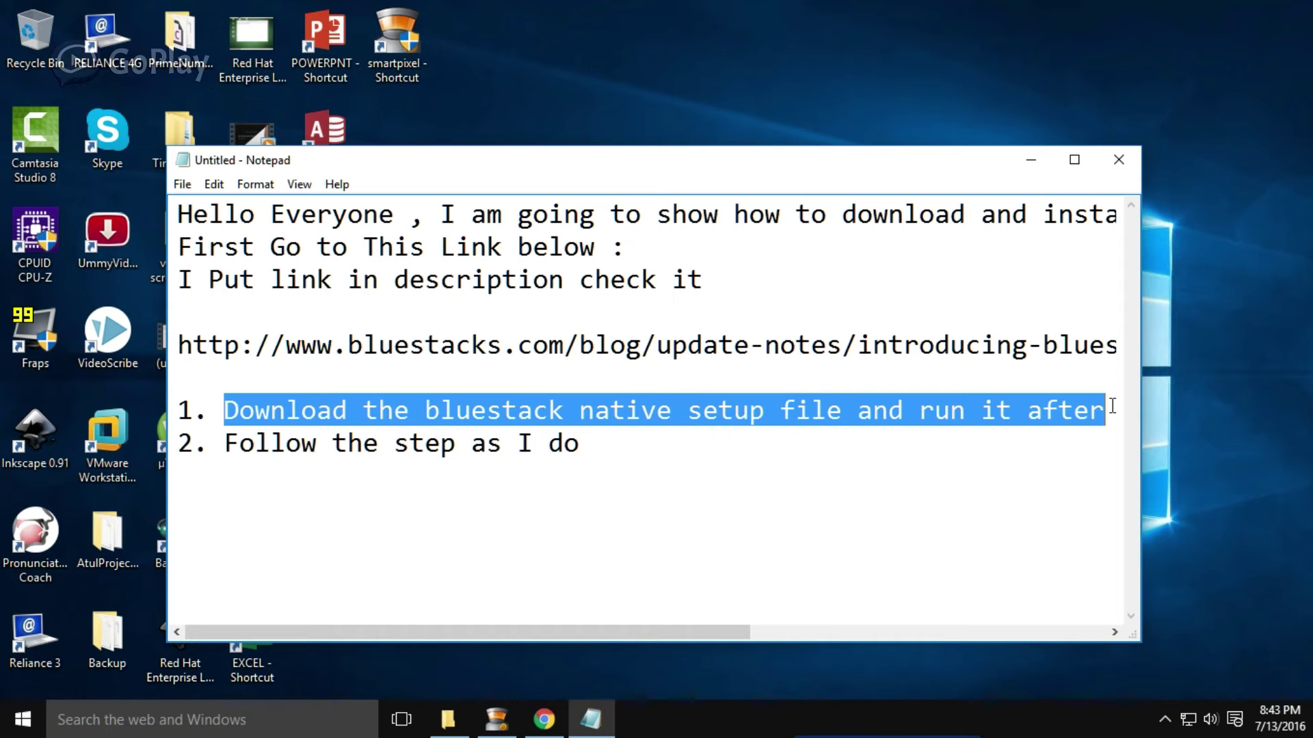
left_click(318, 447)
left_click_drag(219, 448, 791, 433)
left_click(1031, 159)
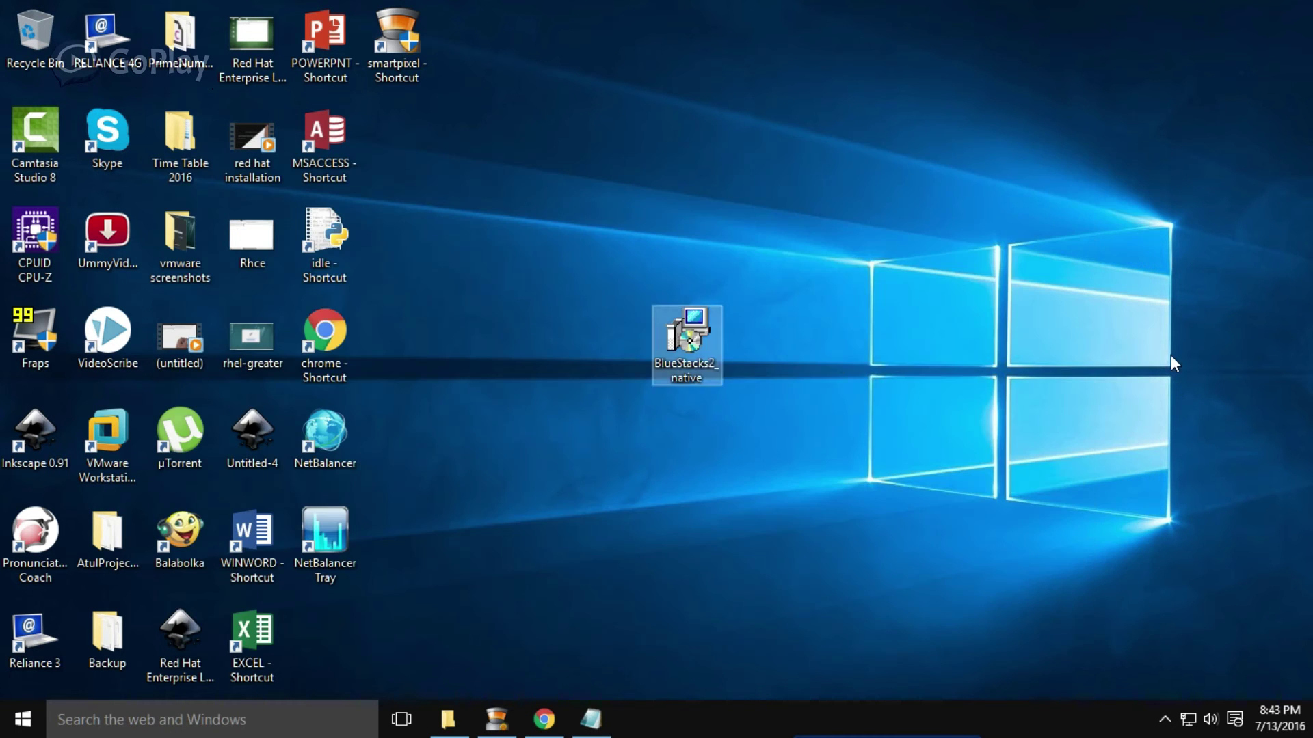
Run BlueStacks2_native, wait for extraction, and accept the license on the Welcome page.
double_click(707, 358)
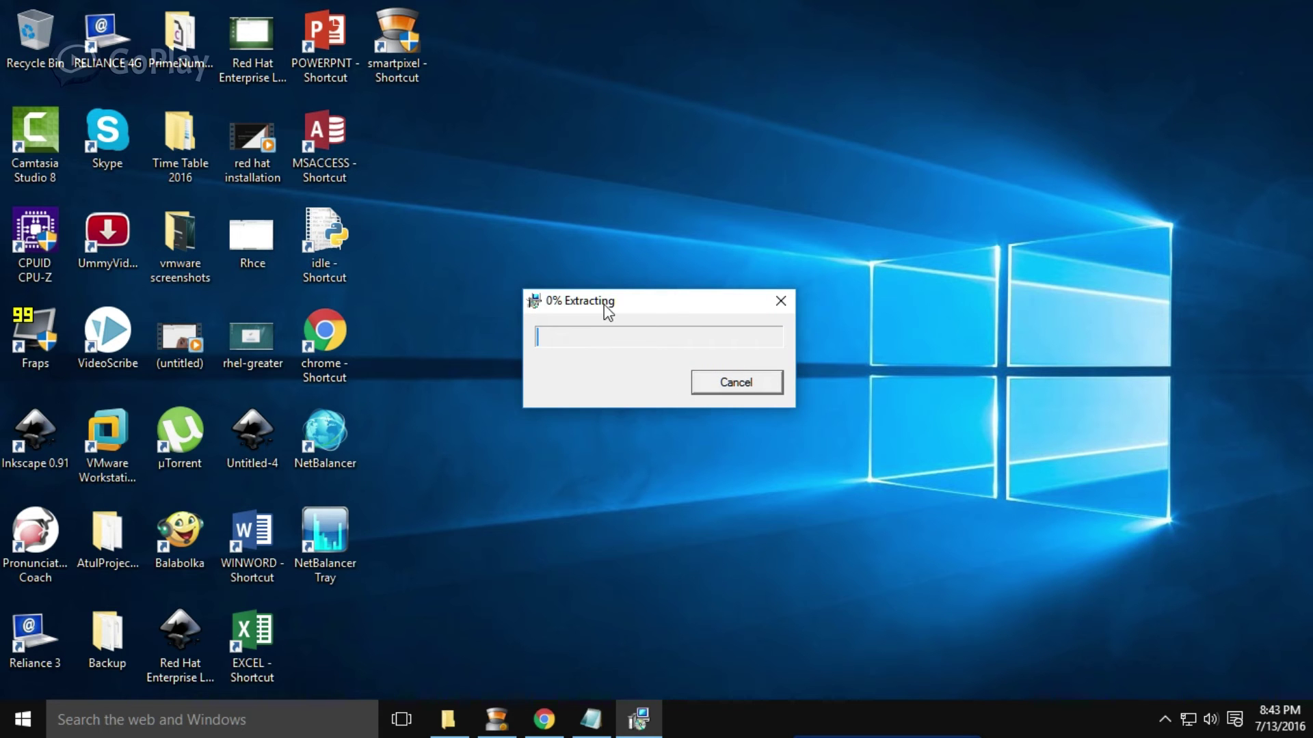
left_click_drag(605, 308, 593, 354)
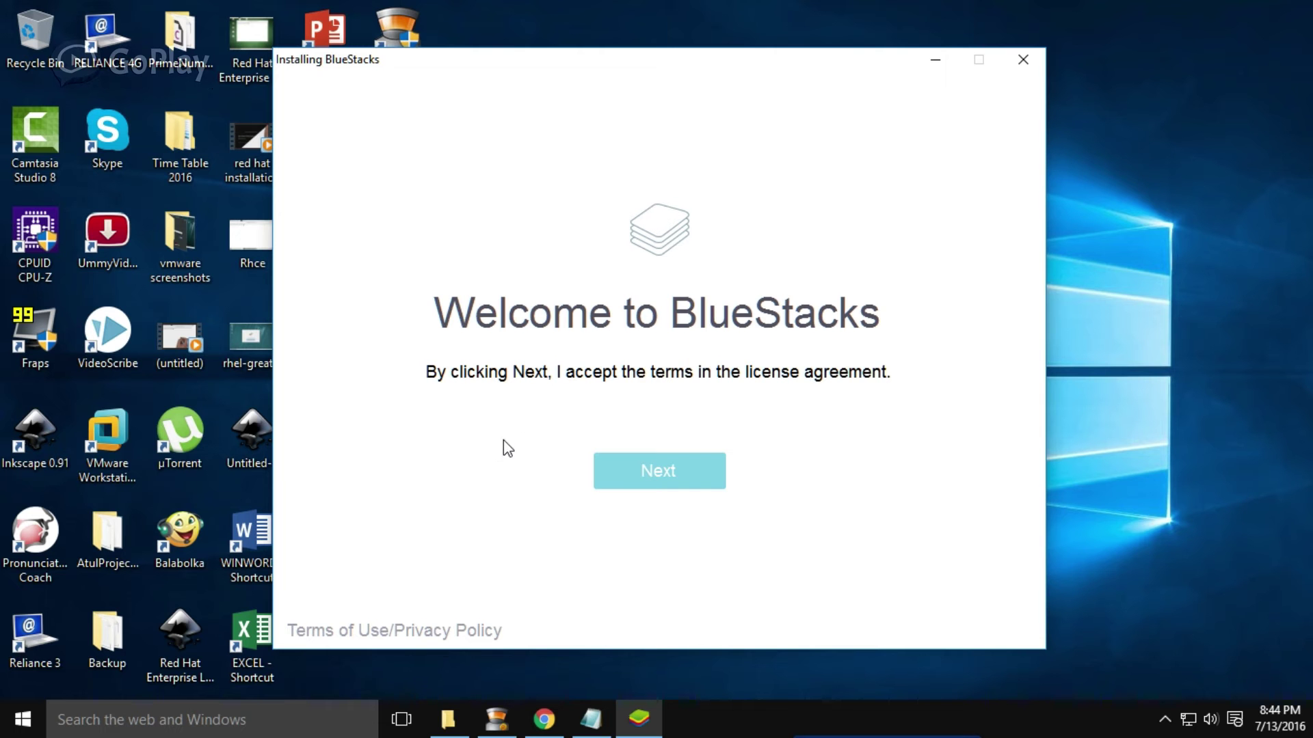
left_click(626, 473)
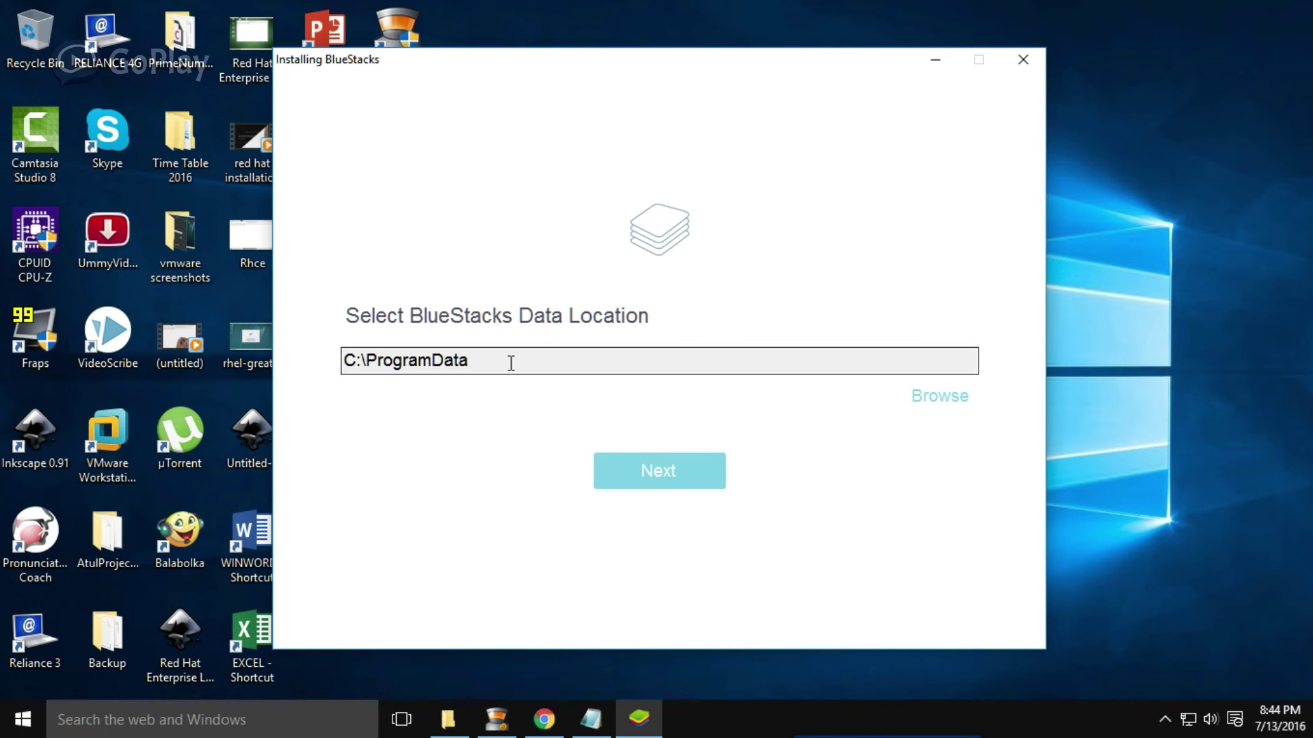
Keep C:\ProgramData as the data location, leave both options ticked, and start installing.
left_click_drag(365, 355, 528, 357)
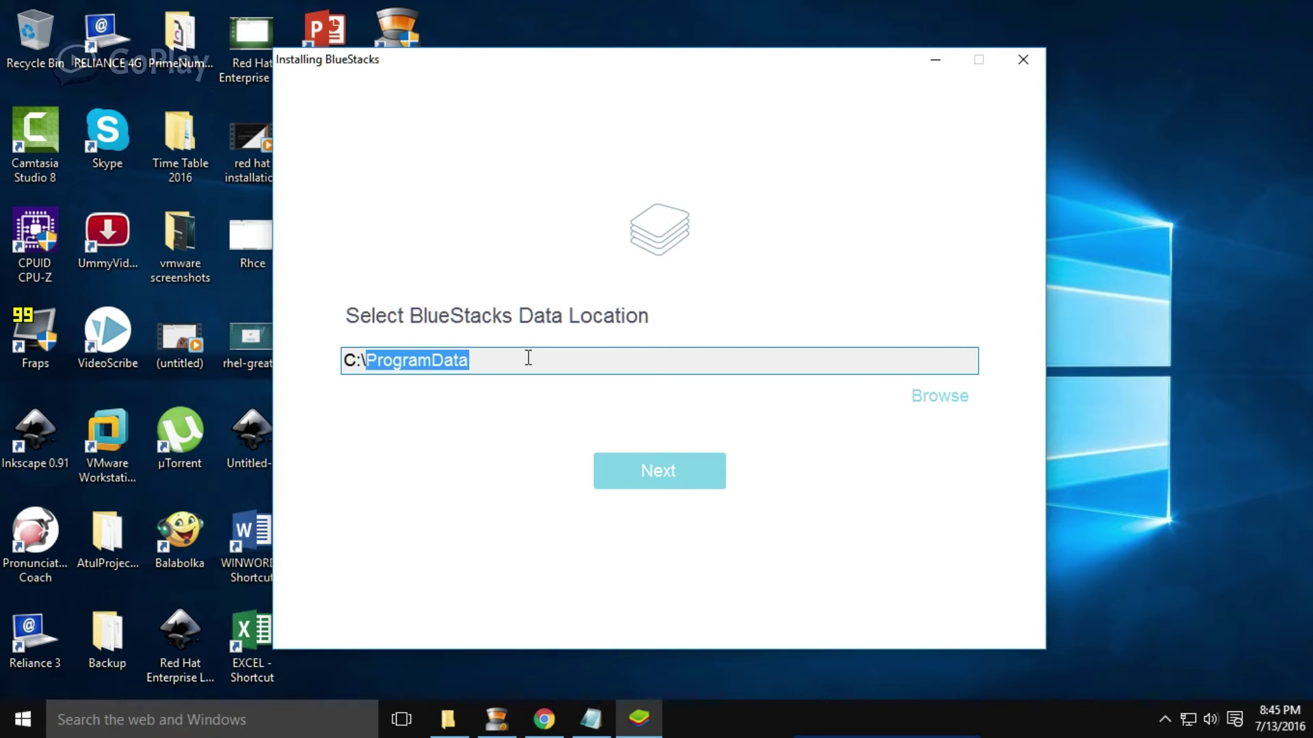
left_click(368, 357)
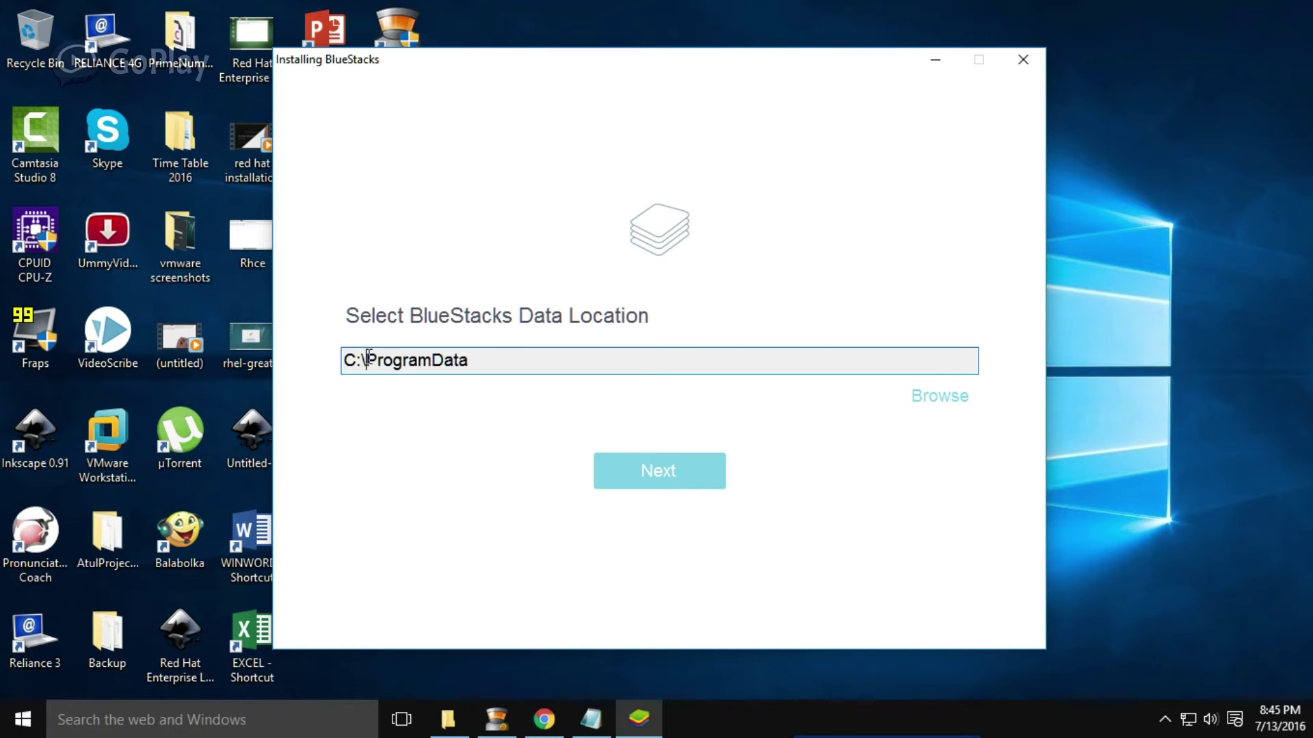
left_click(460, 360)
left_click(646, 476)
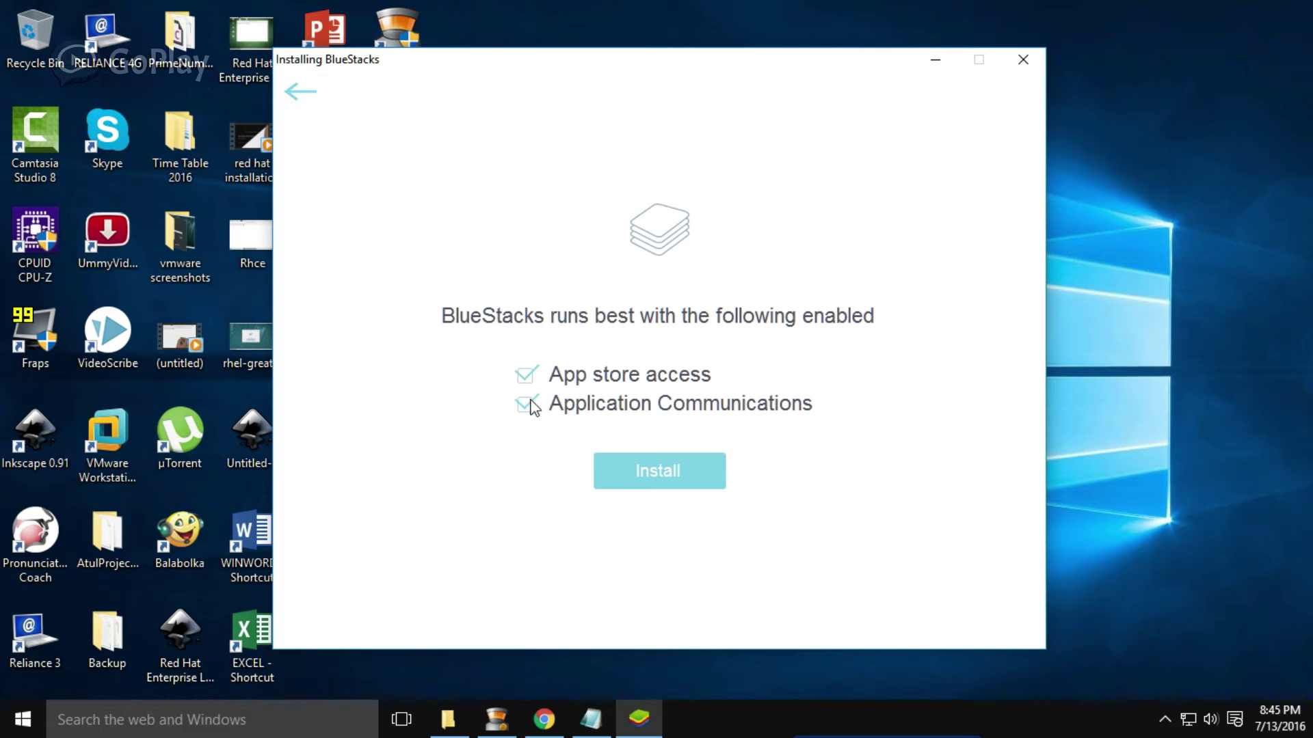
left_click(627, 478)
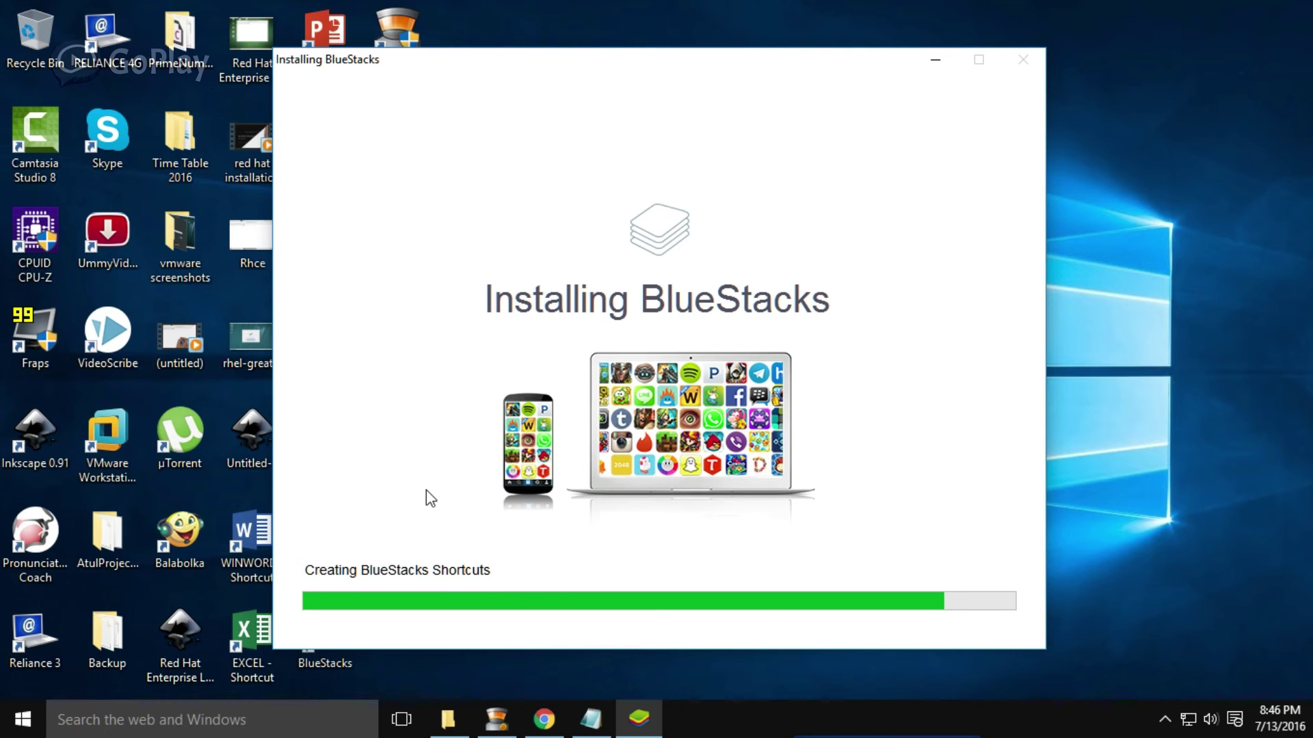
Move the installer aside to check the new BlueStacks desktop shortcut while installation completes.
left_click_drag(621, 63, 763, 72)
left_click(320, 633)
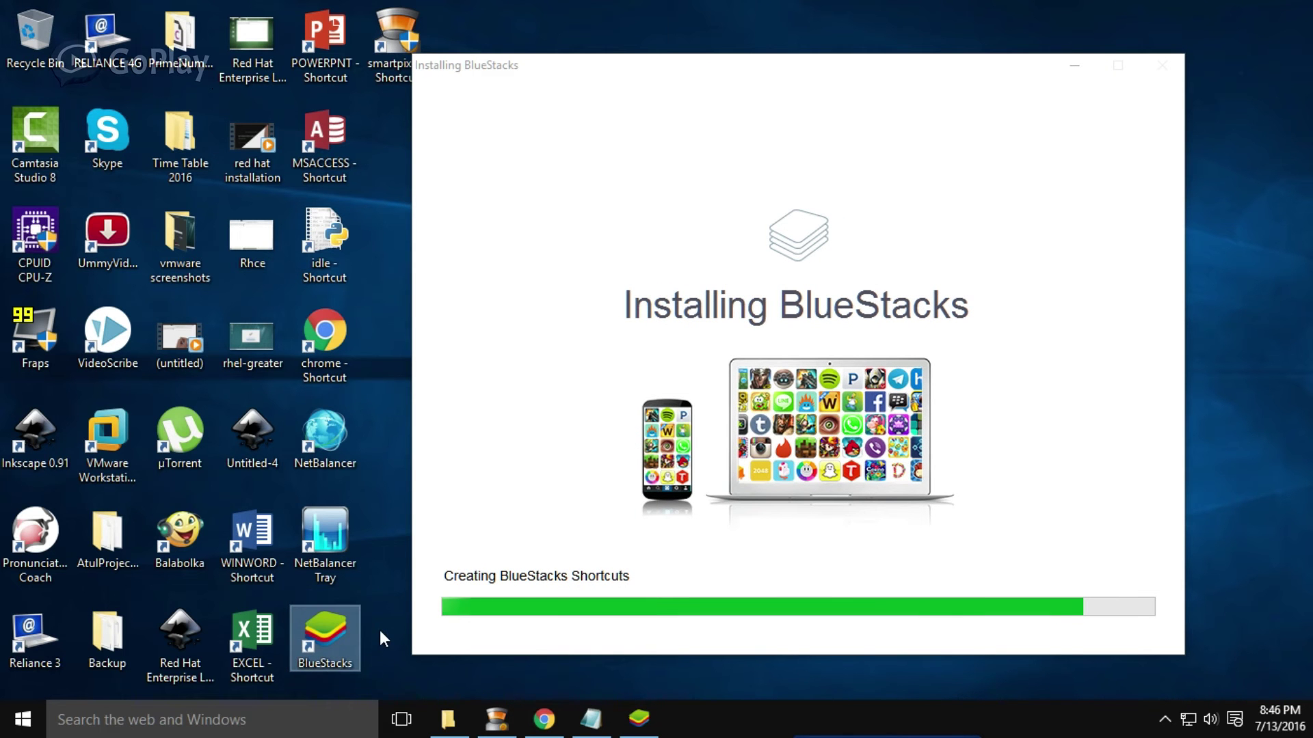
left_click_drag(384, 616, 337, 658)
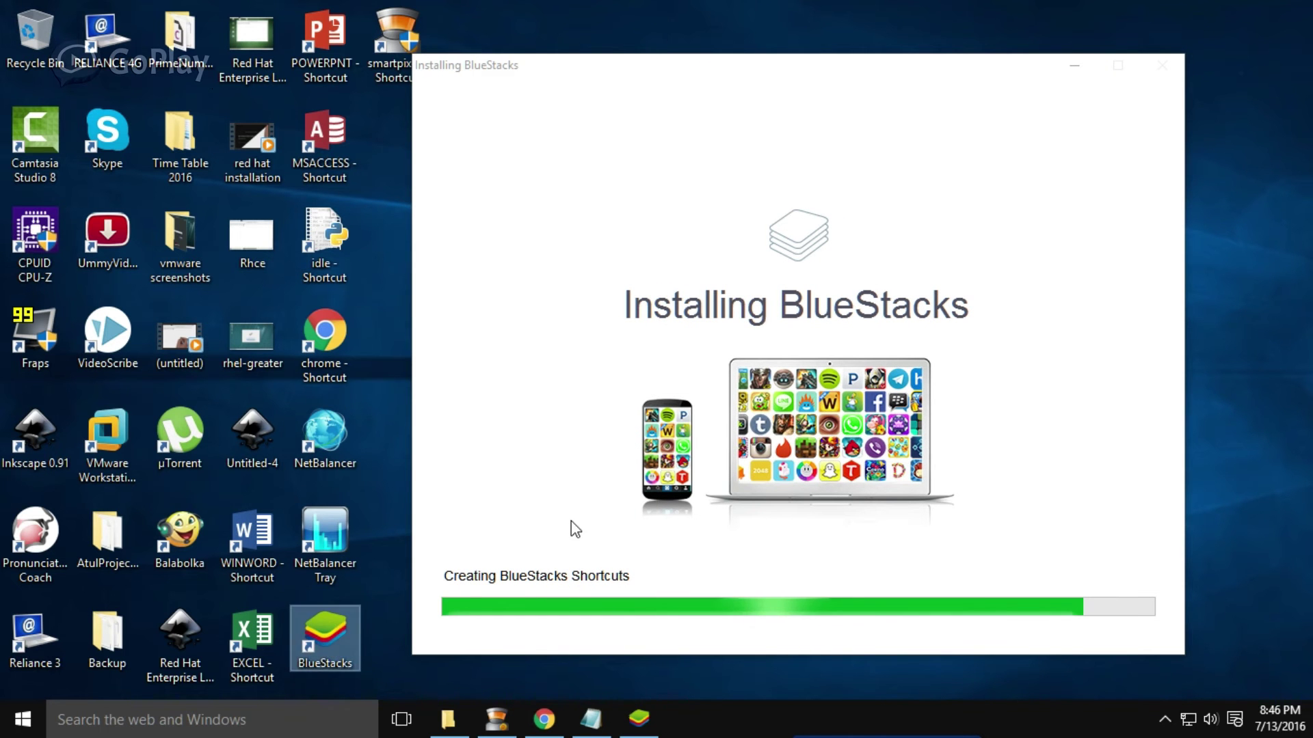
left_click_drag(745, 65, 652, 54)
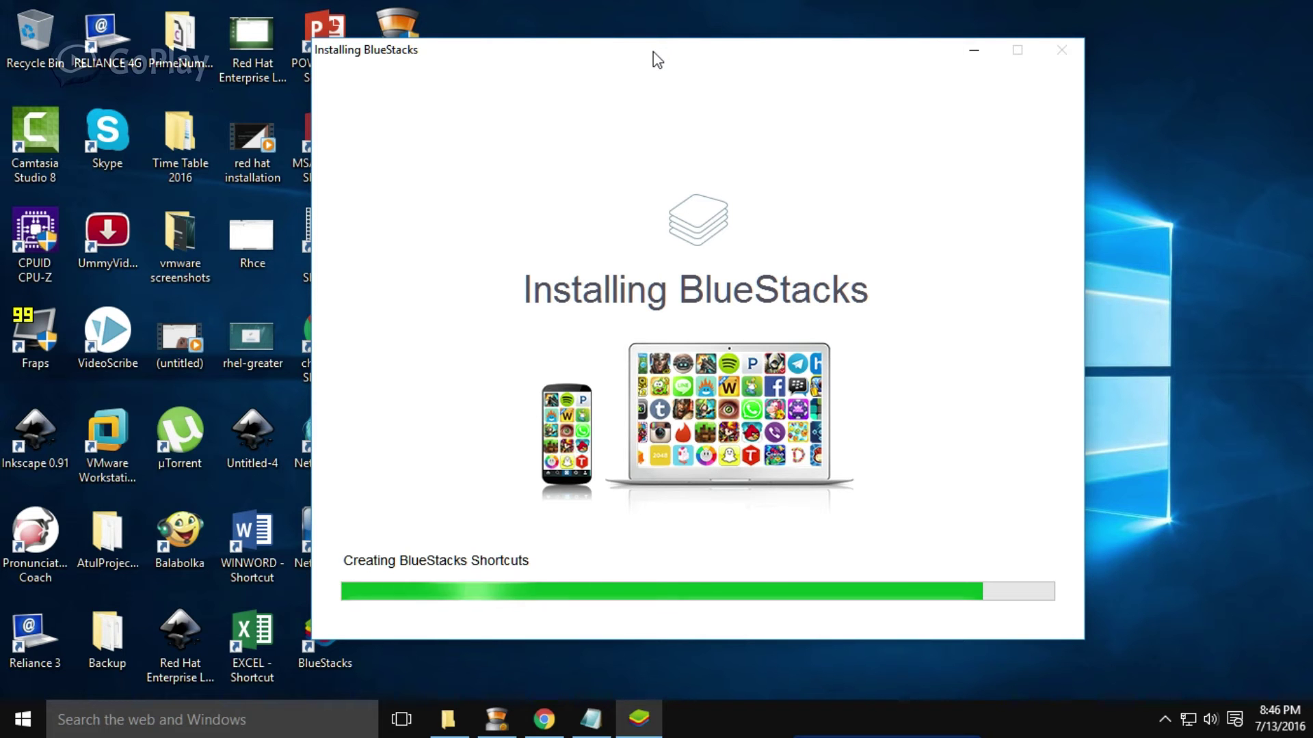
left_click_drag(650, 53, 646, 39)
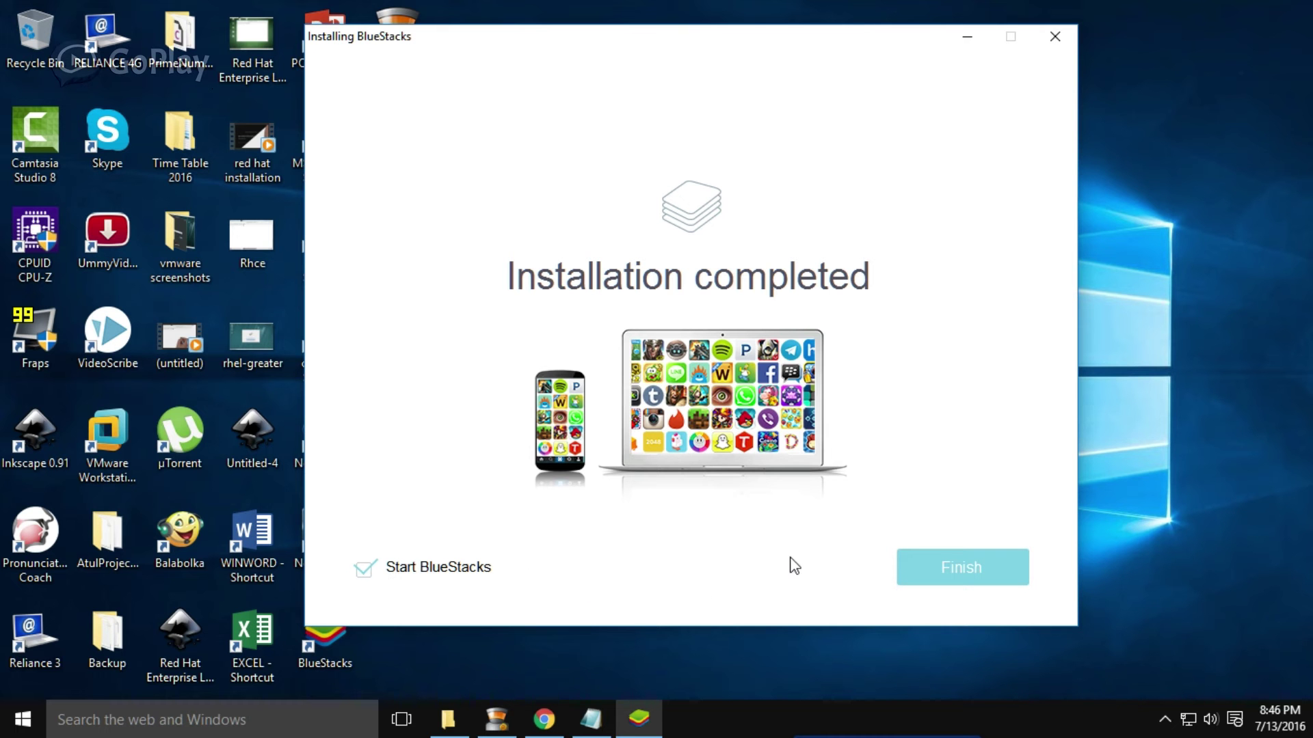
Finish the installer with Start BlueStacks ticked to launch the App Player.
left_click(994, 573)
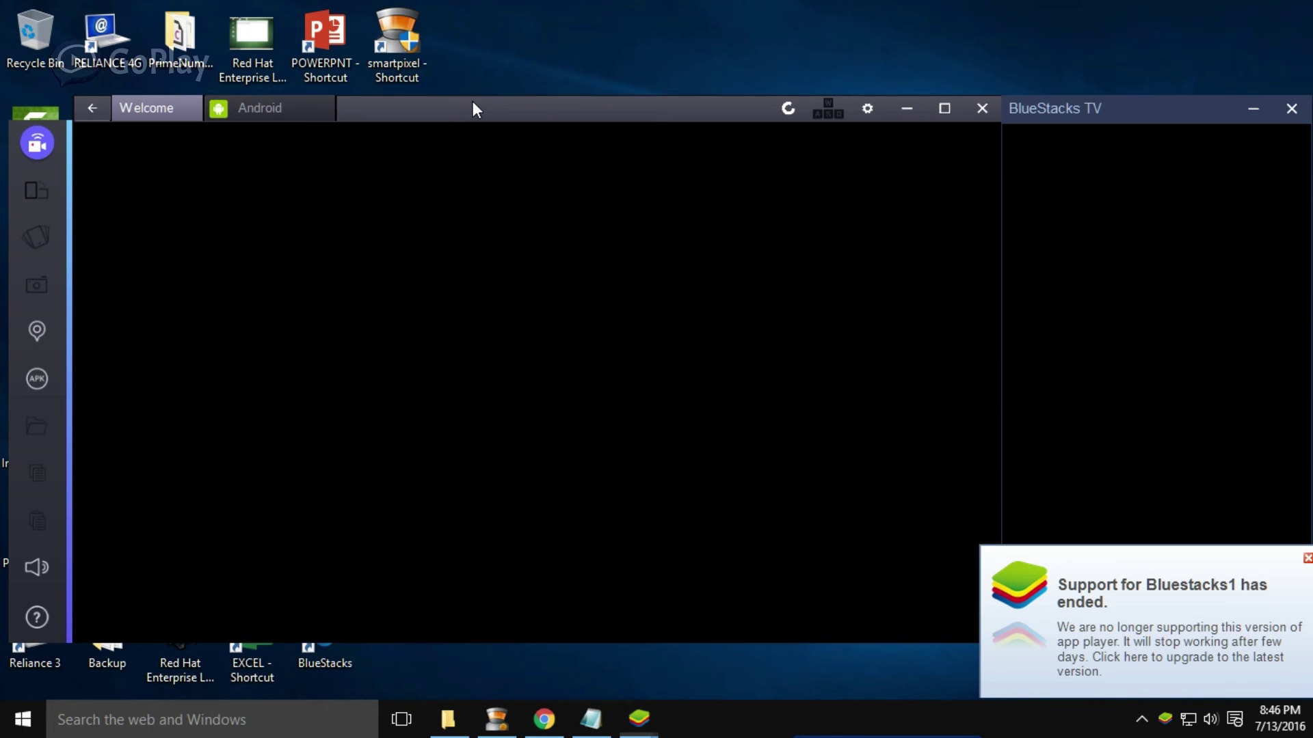
Close the Bluestacks1 end-of-support notice and read the 'Say hello to BlueStacks TV!' introduction.
left_click_drag(472, 106, 472, 80)
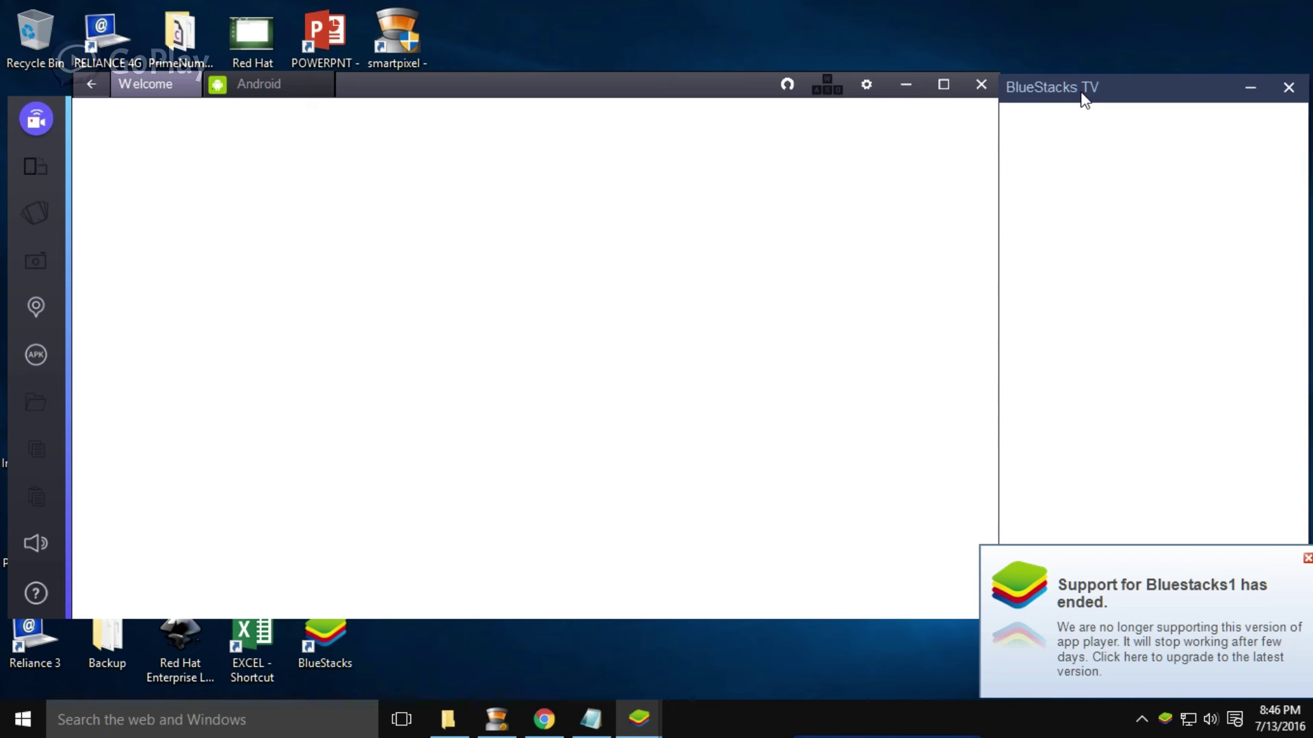
left_click(1307, 558)
left_click_drag(1056, 74, 1060, 72)
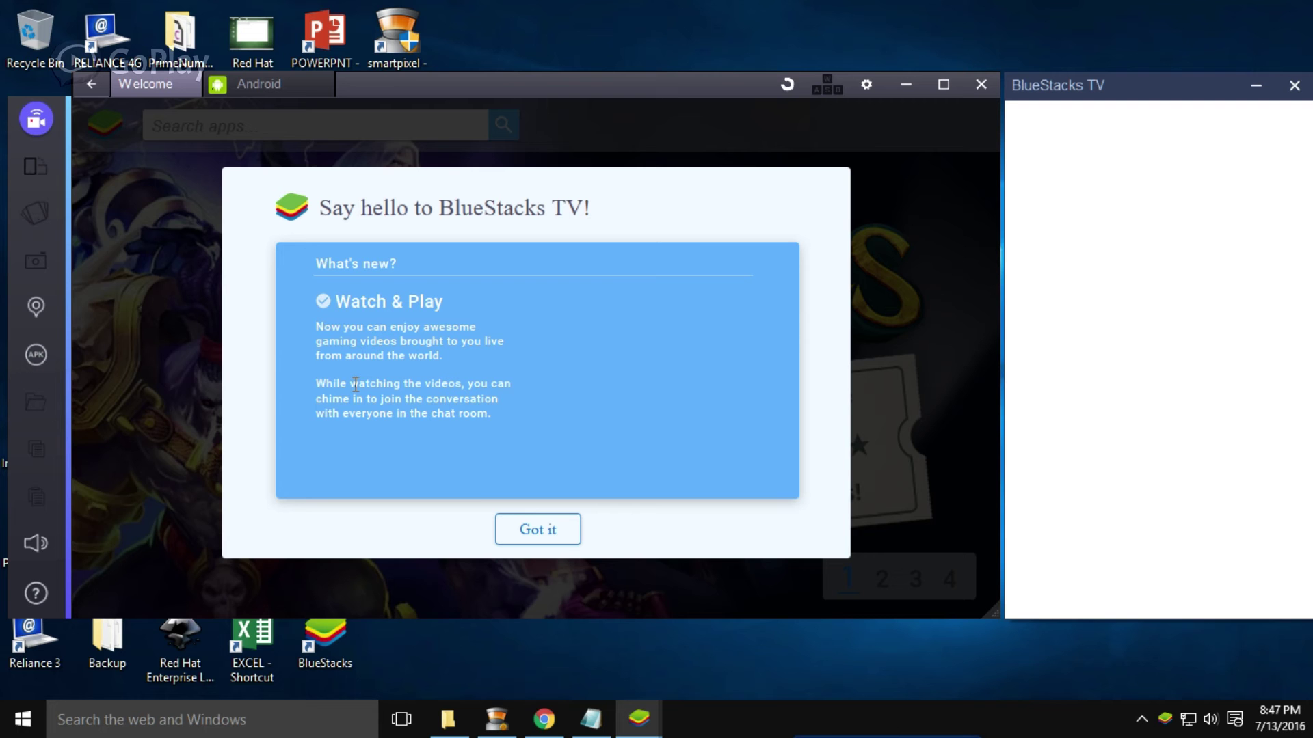
left_click_drag(318, 261, 404, 264)
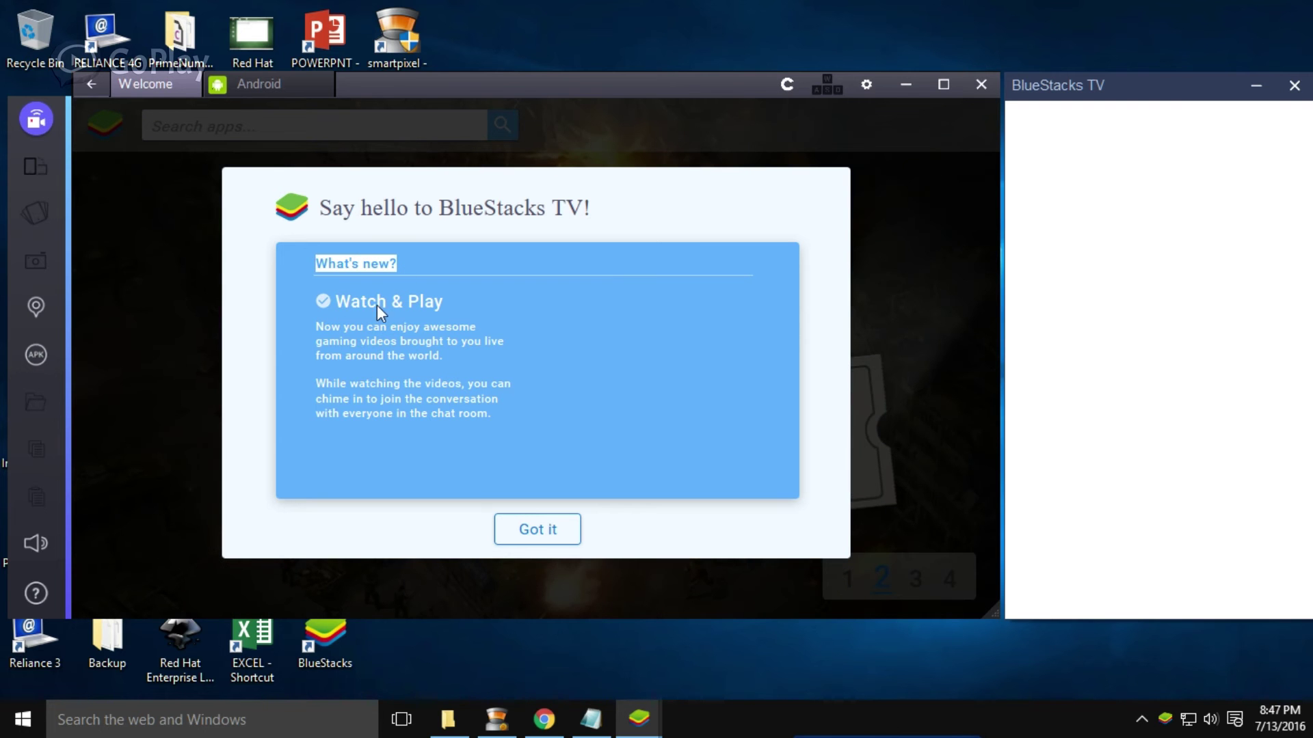
left_click_drag(316, 323, 401, 385)
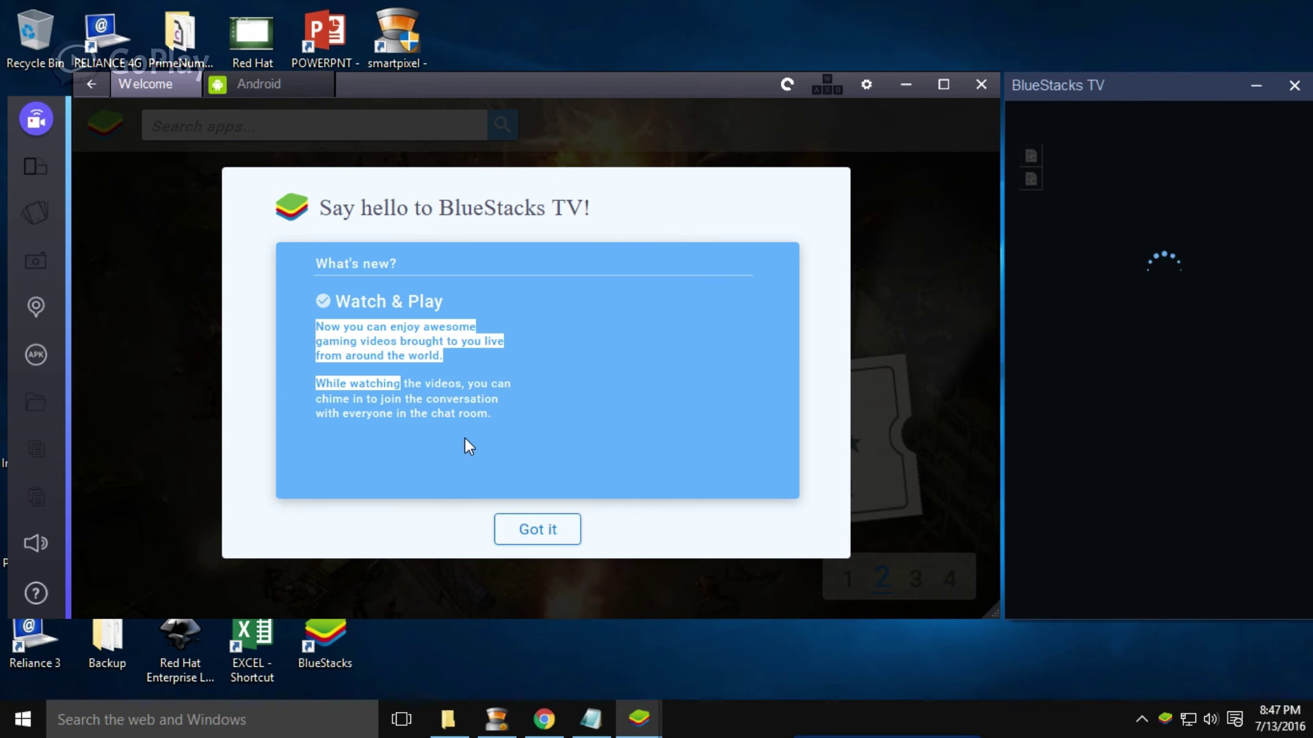
Dismiss the BlueStacks TV welcome and live-streaming promo, then close the BlueStacks TV panel.
left_click(539, 532)
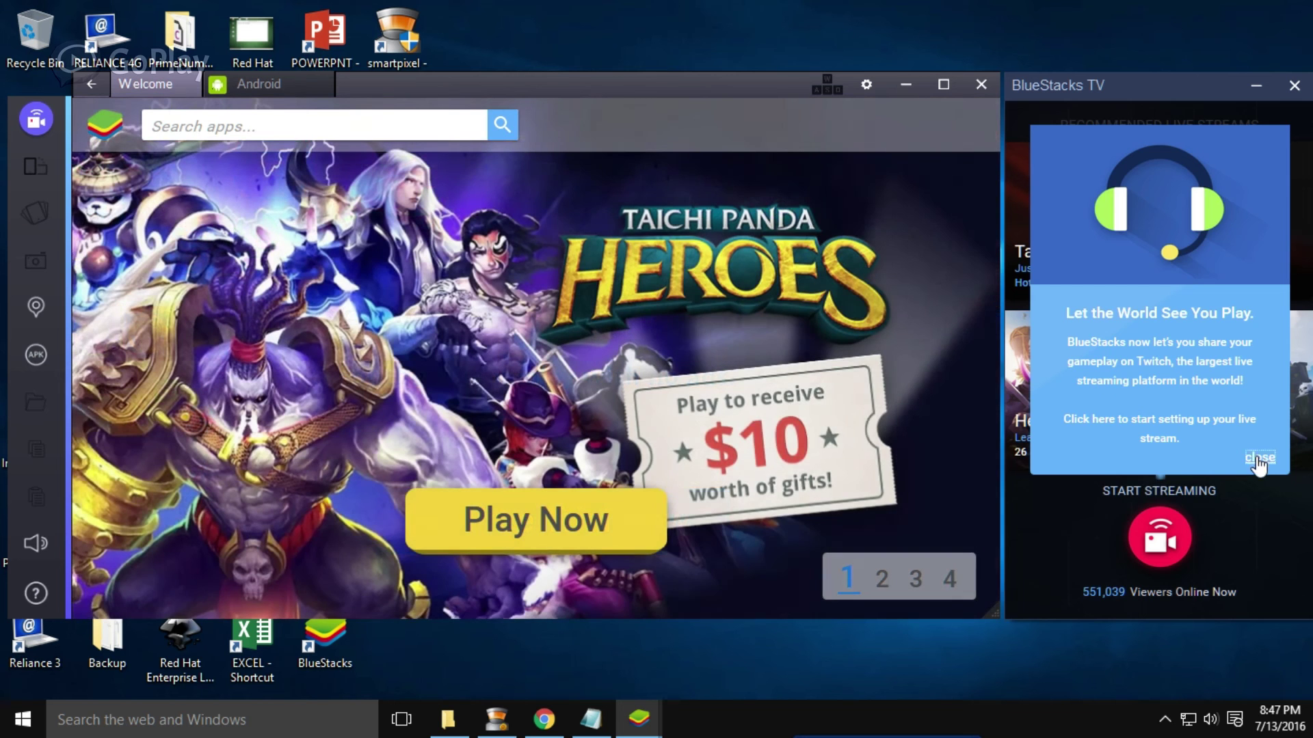
left_click(1258, 458)
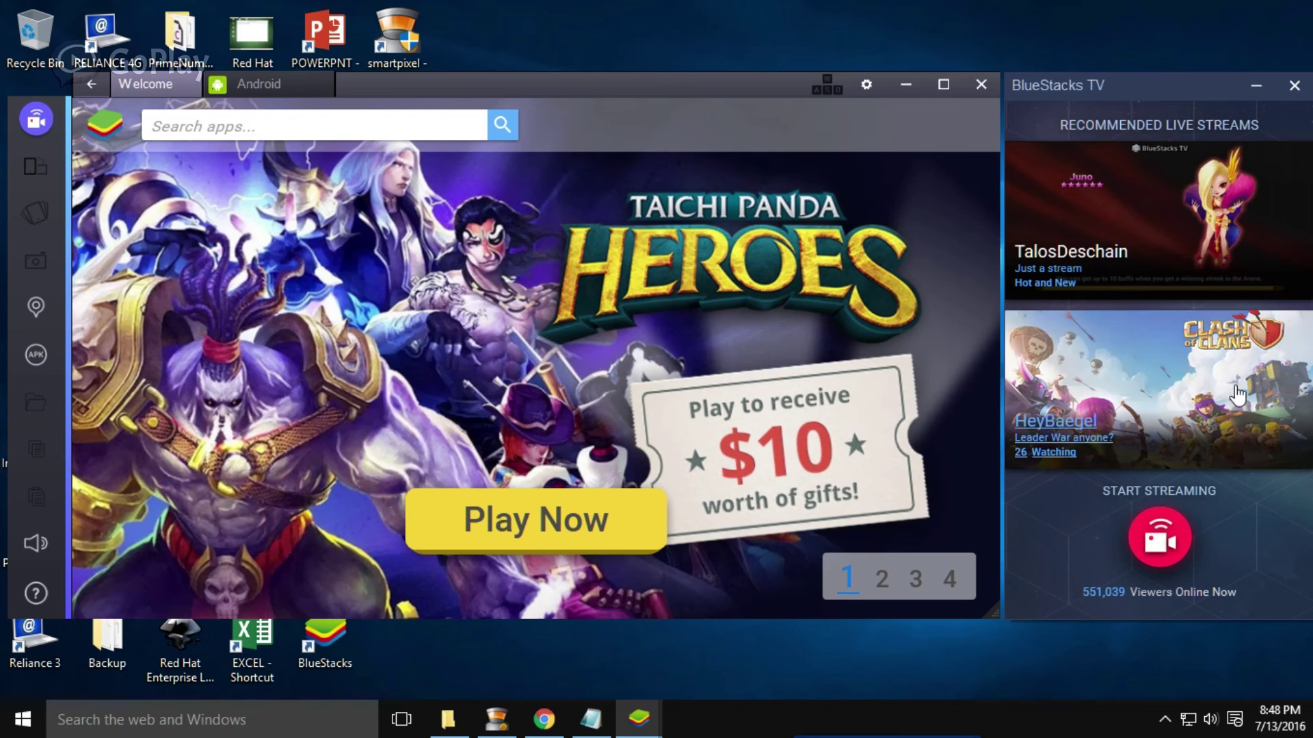
left_click(1290, 86)
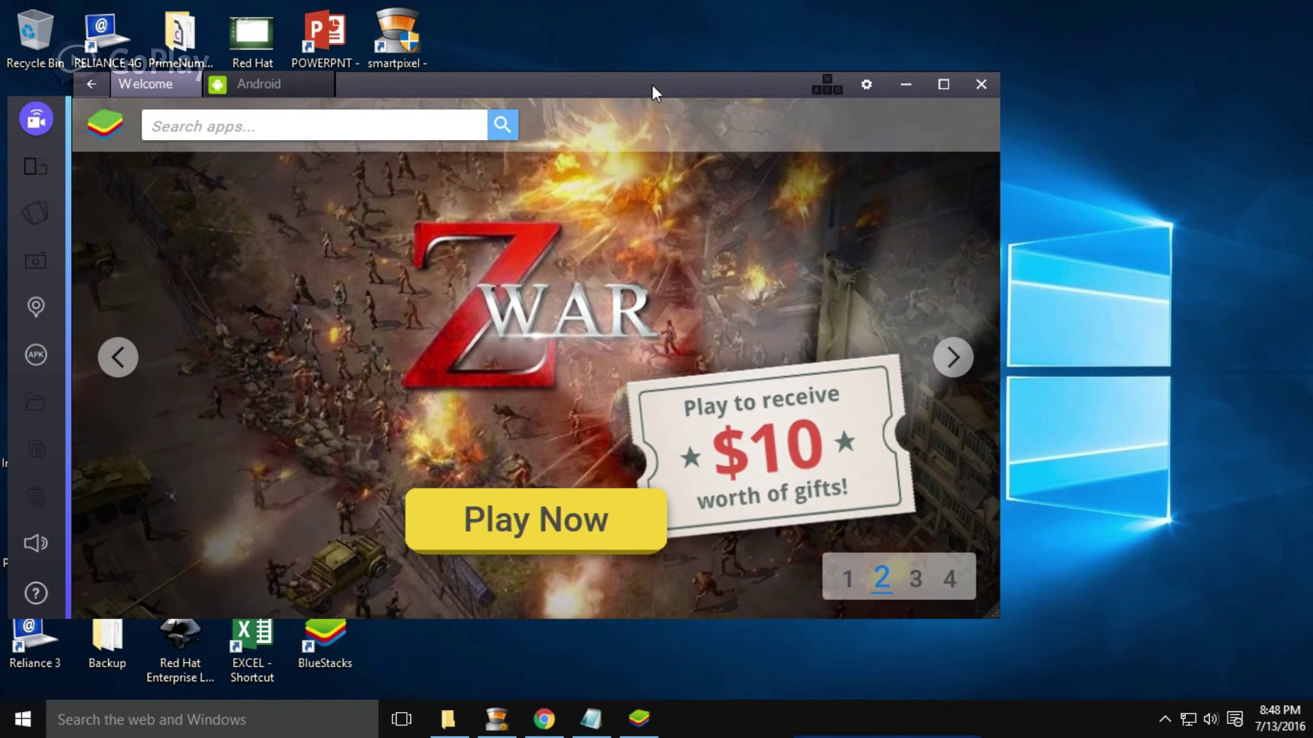
Move the App Player window right, open the Android tab, then return to Welcome.
left_click_drag(624, 89, 689, 84)
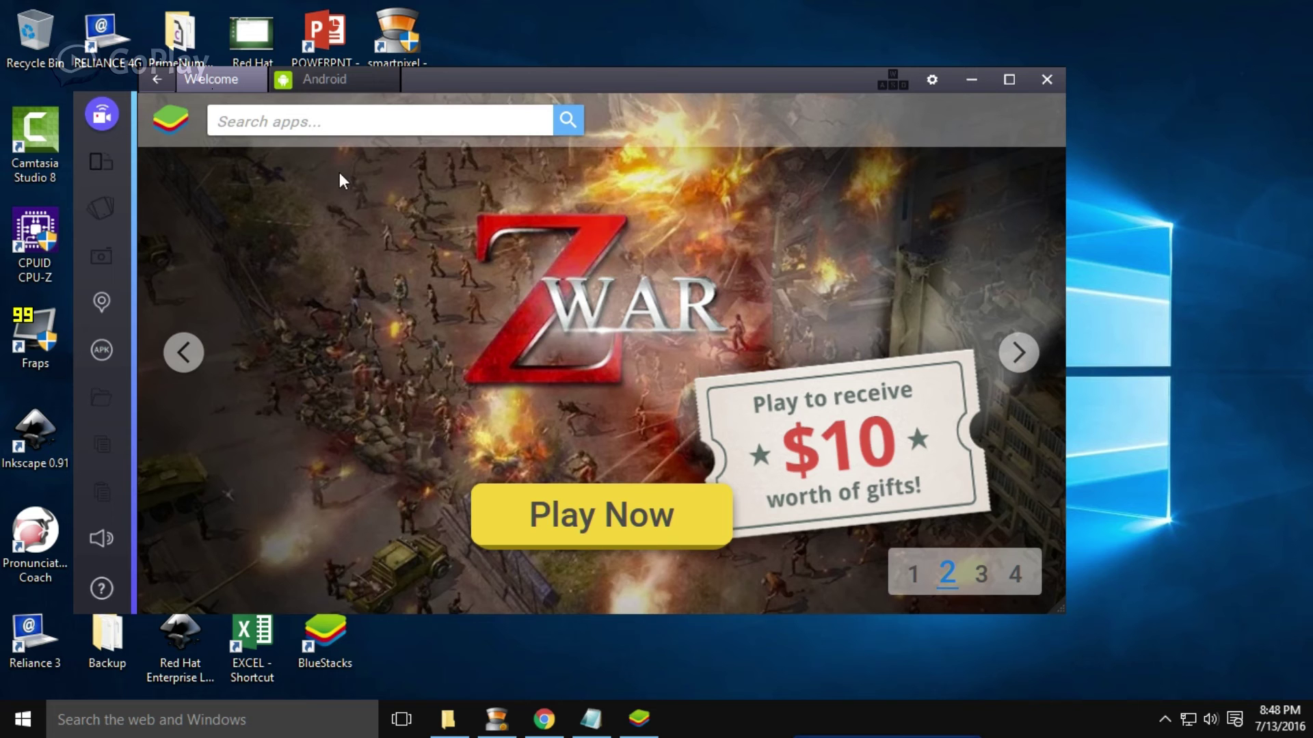
left_click(314, 82)
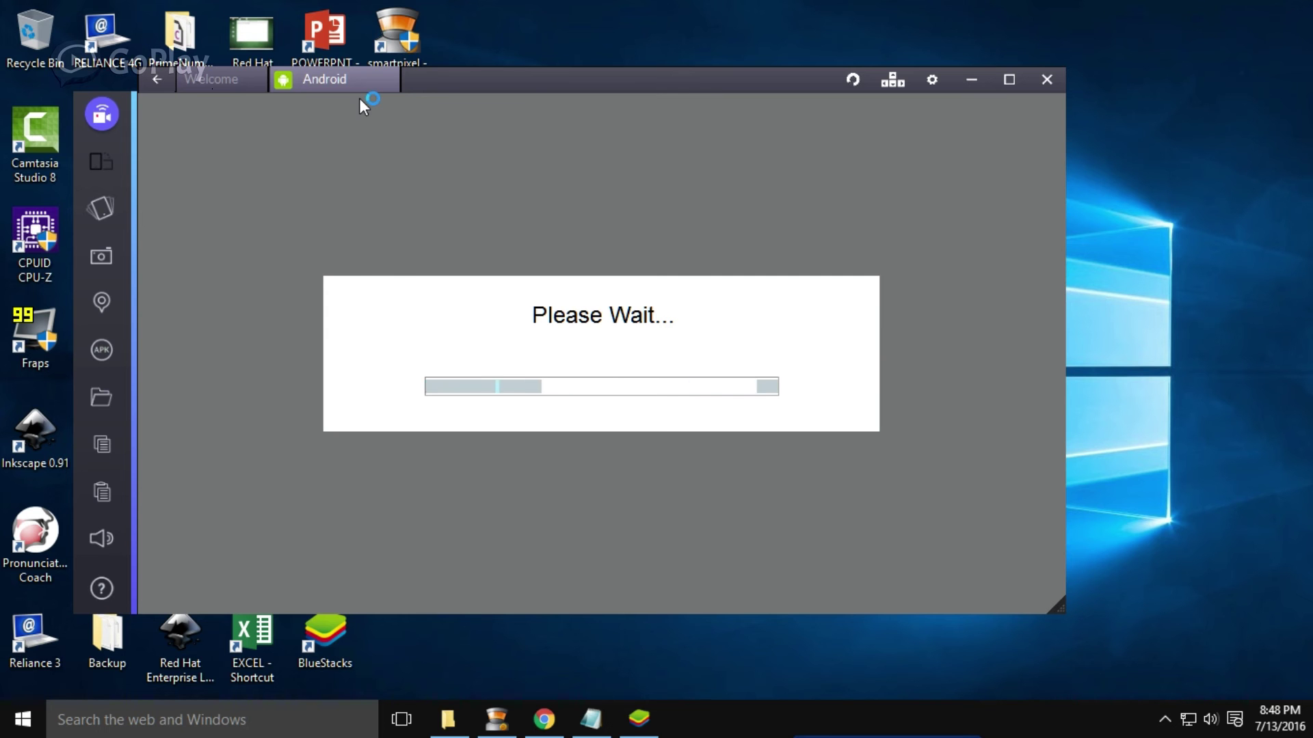
left_click(224, 75)
Return to the Android tab and wait for the Initializing splash to load.
left_click(339, 76)
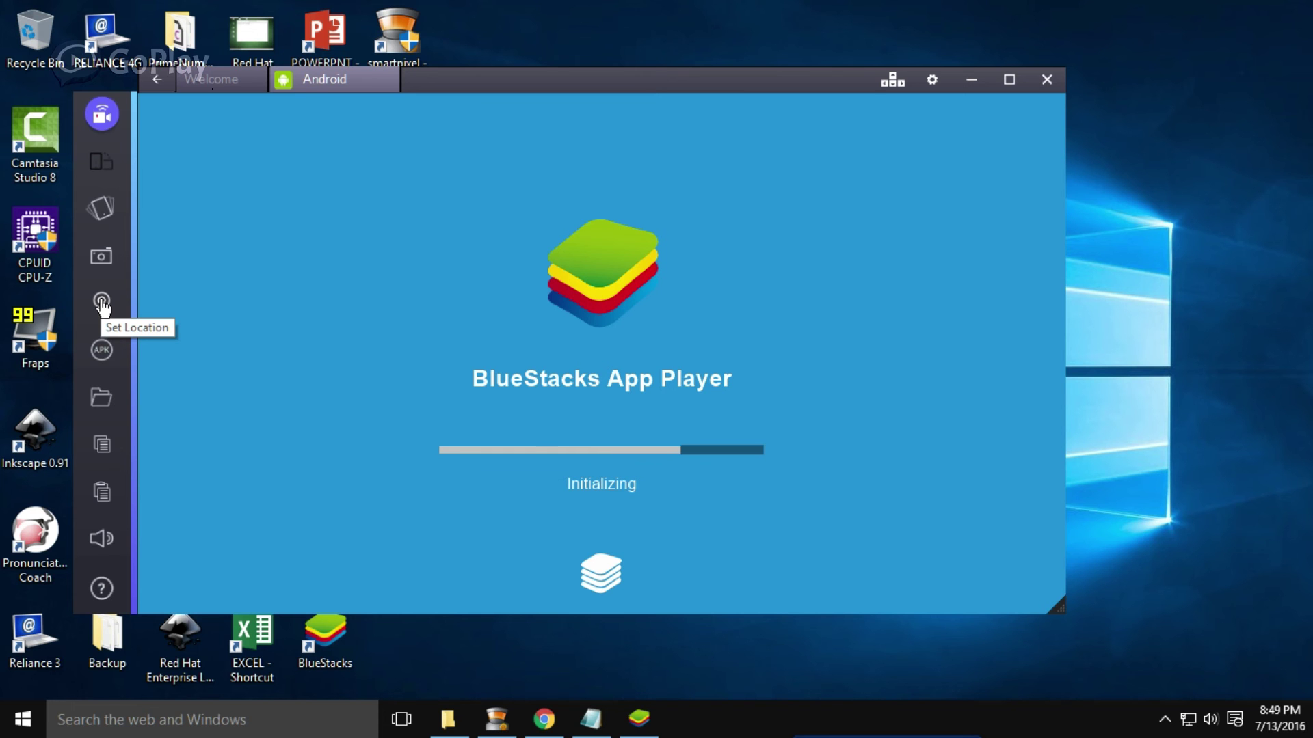
left_click(106, 402)
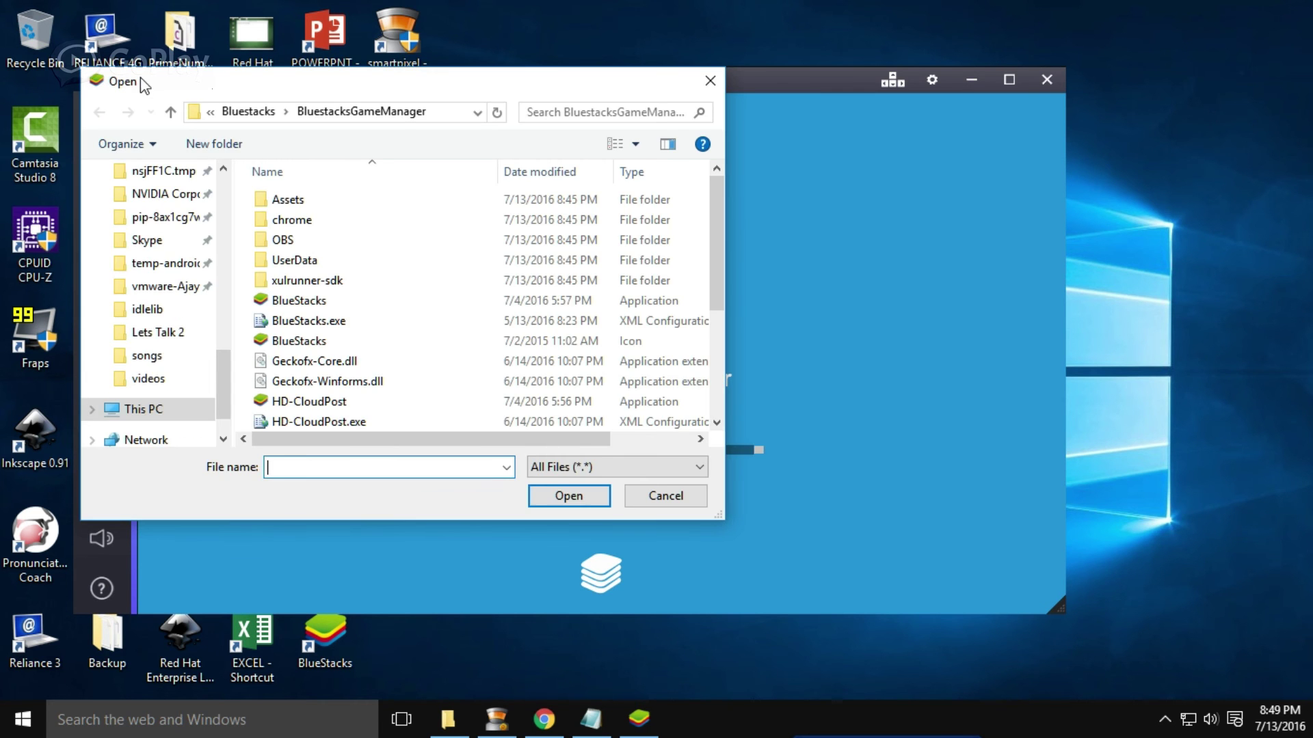
left_click_drag(141, 78, 173, 106)
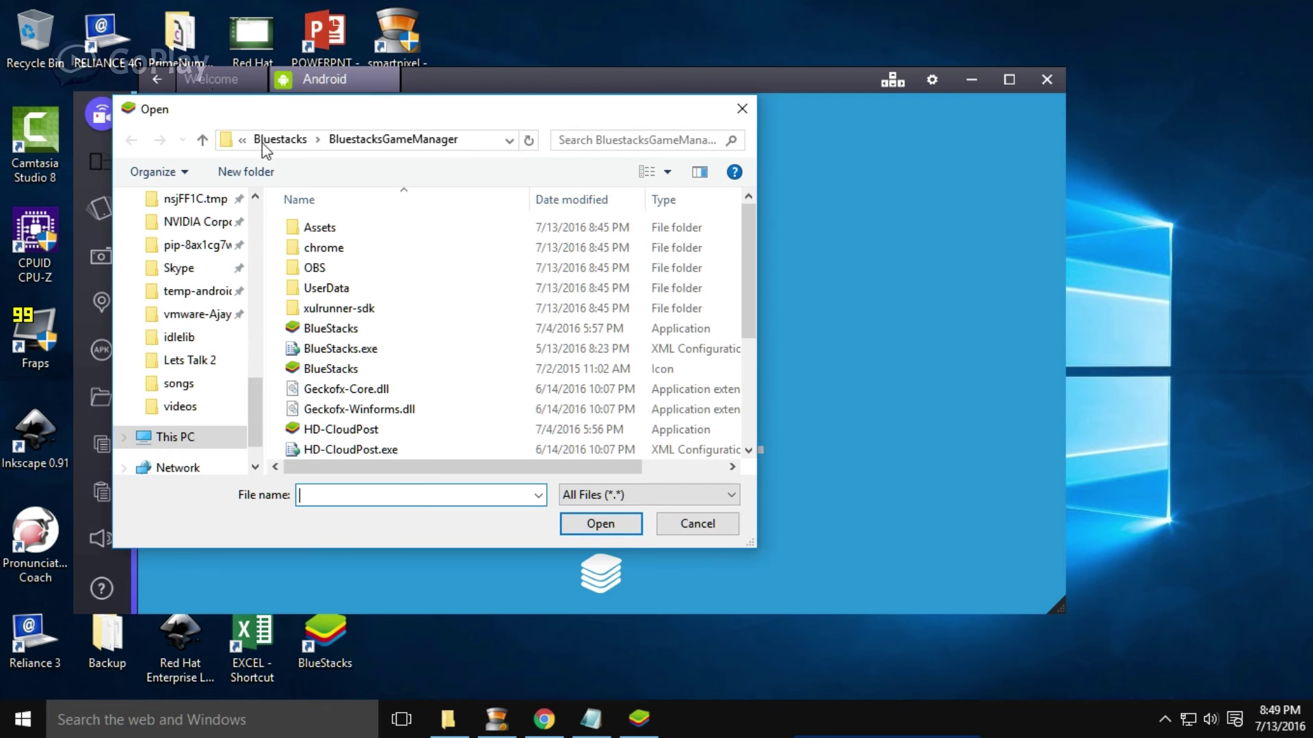
left_click(678, 525)
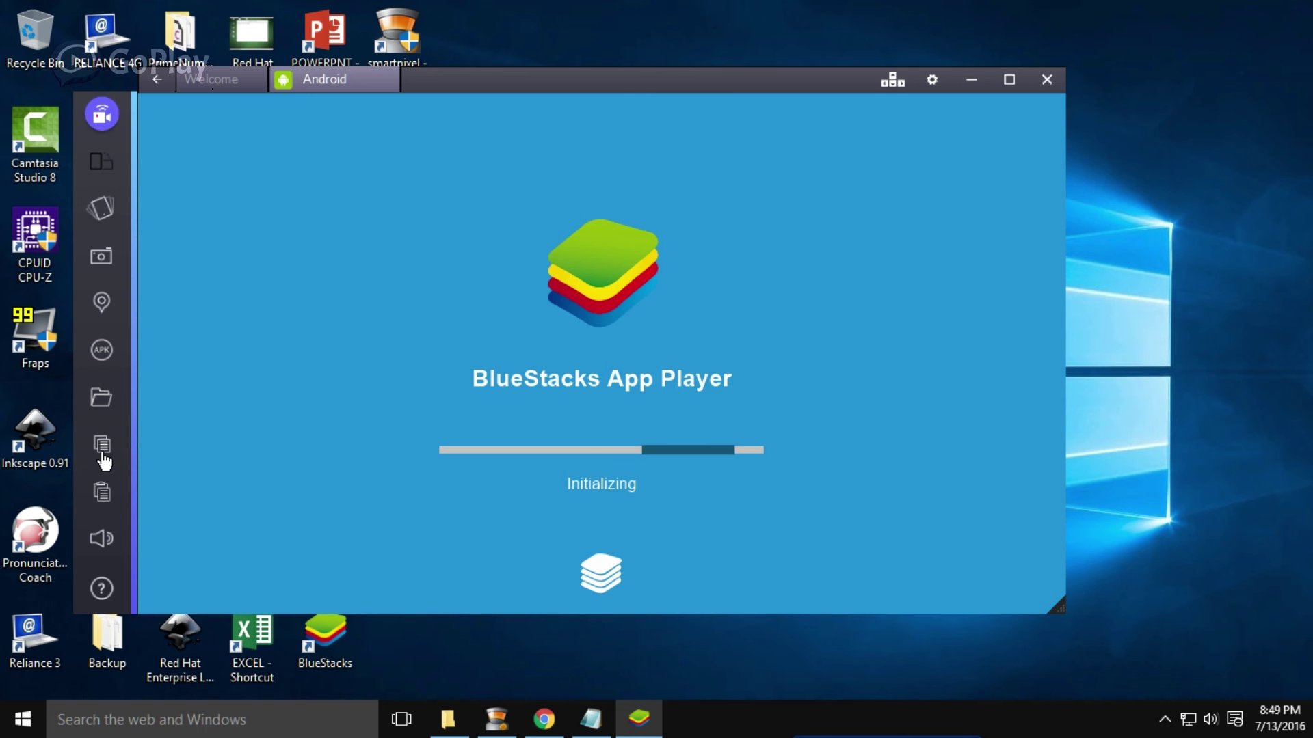
left_click(102, 544)
left_click(105, 547)
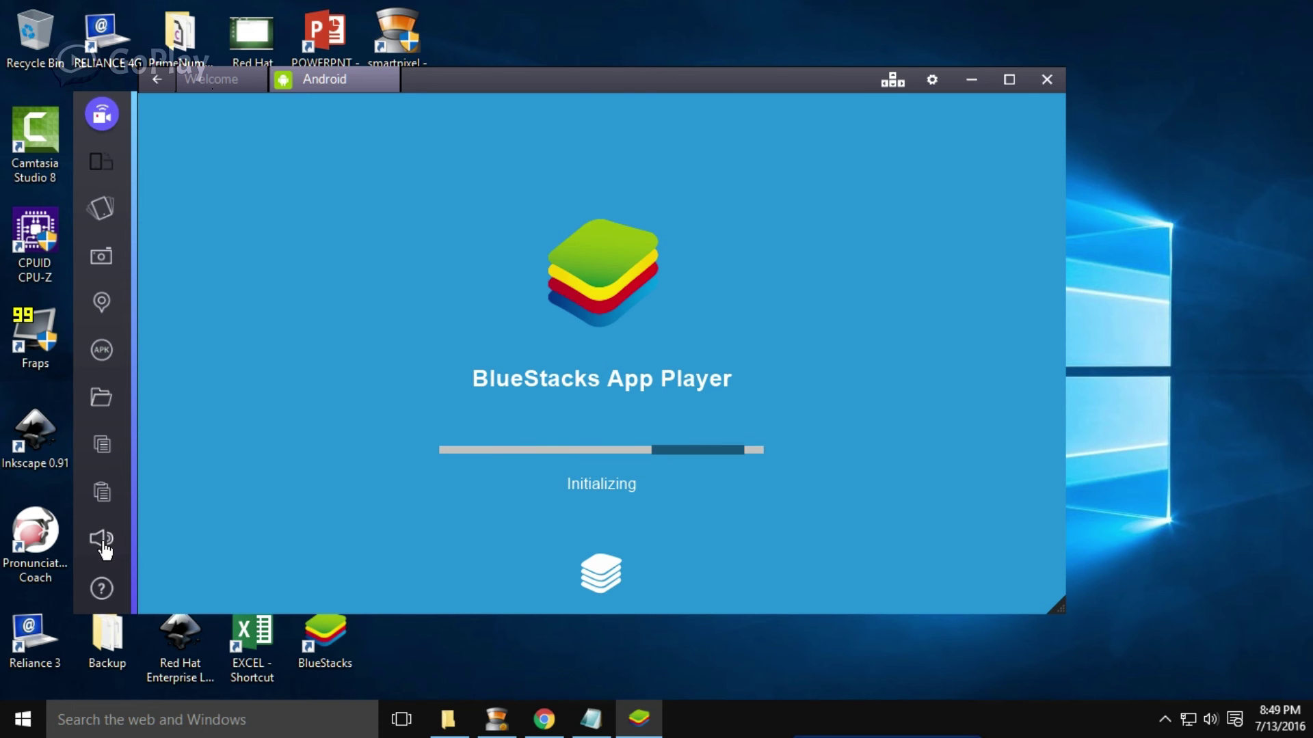